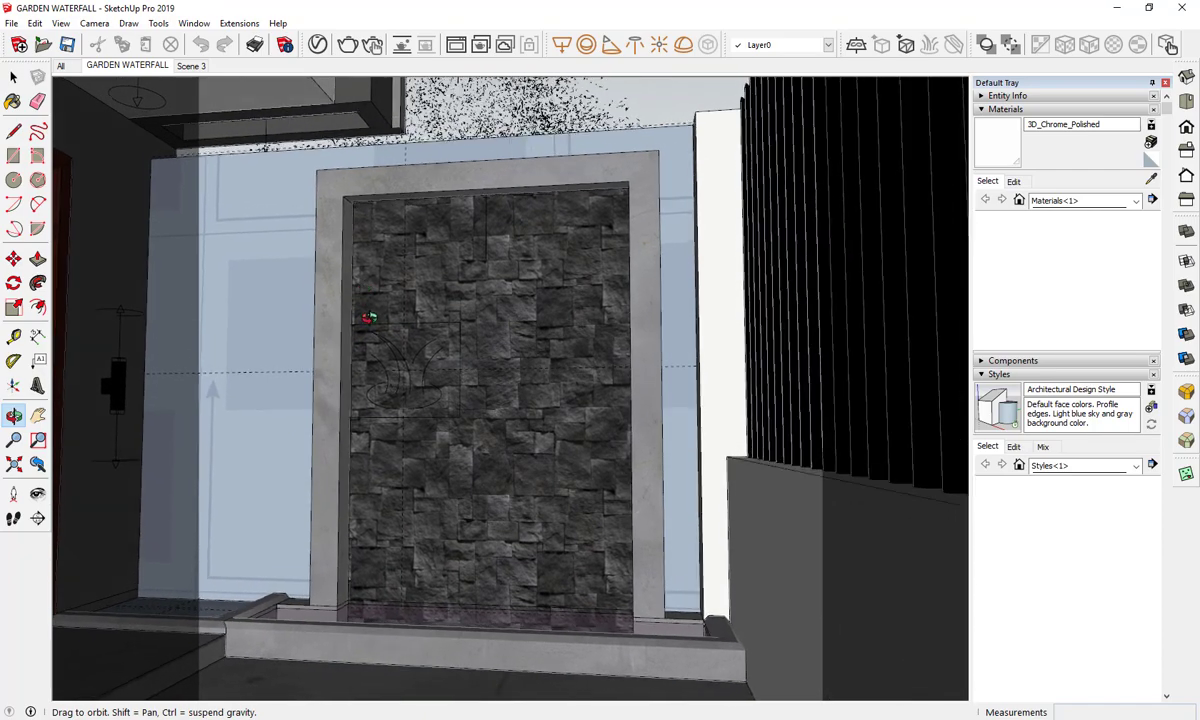
# Draw a rectangle about 2215 by 1500 mm over the stone wall, between opposite inner corners of the concrete frame
pyautogui.press('space')
pyautogui.scroll(5, 350, 552)
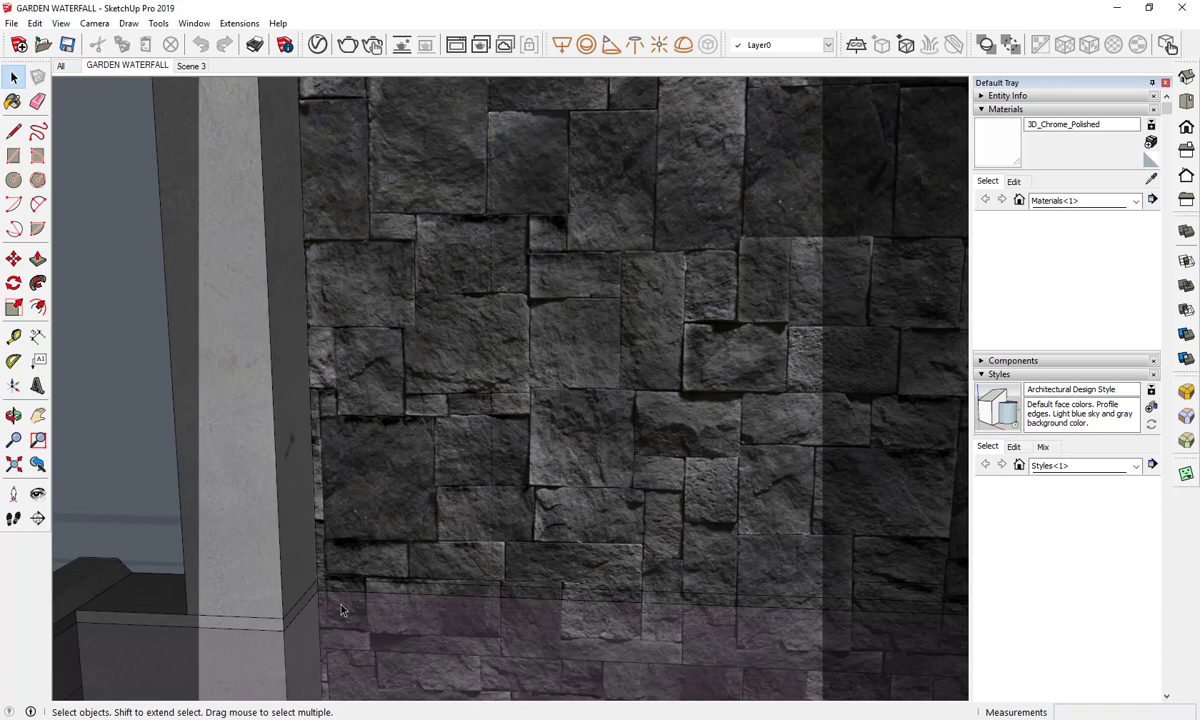
pyautogui.moveTo(340, 611); pyautogui.dragTo(388, 640, button='middle')
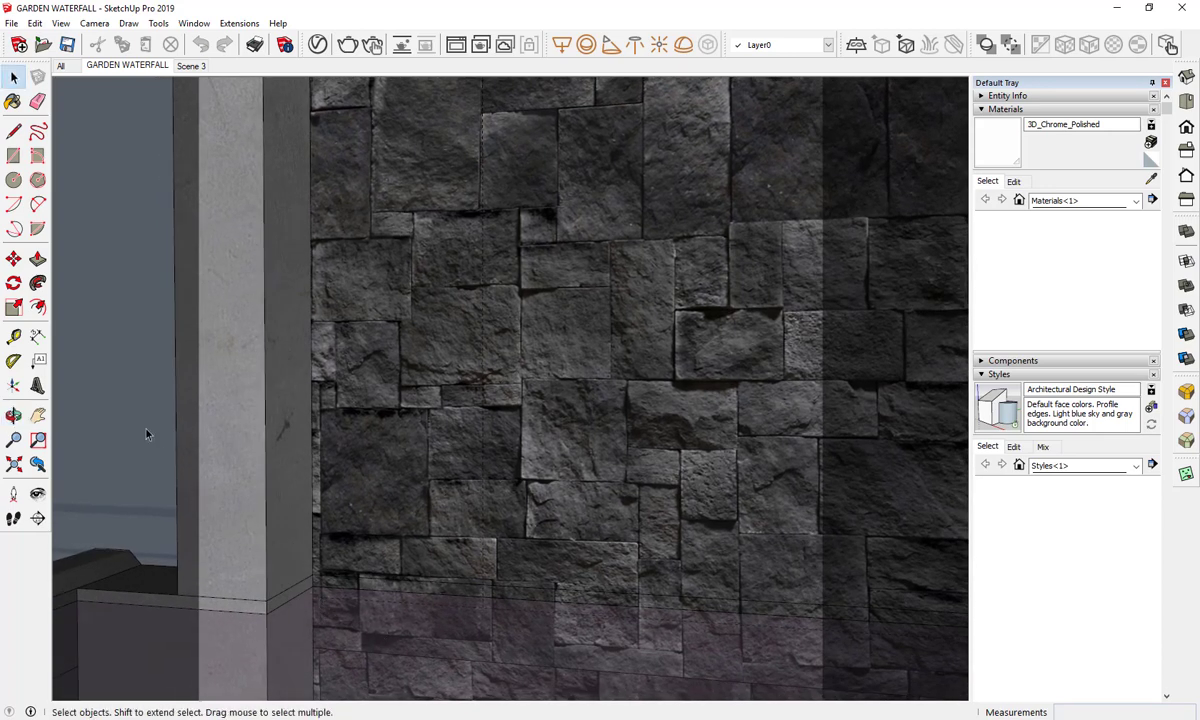
pyautogui.click(13, 155)
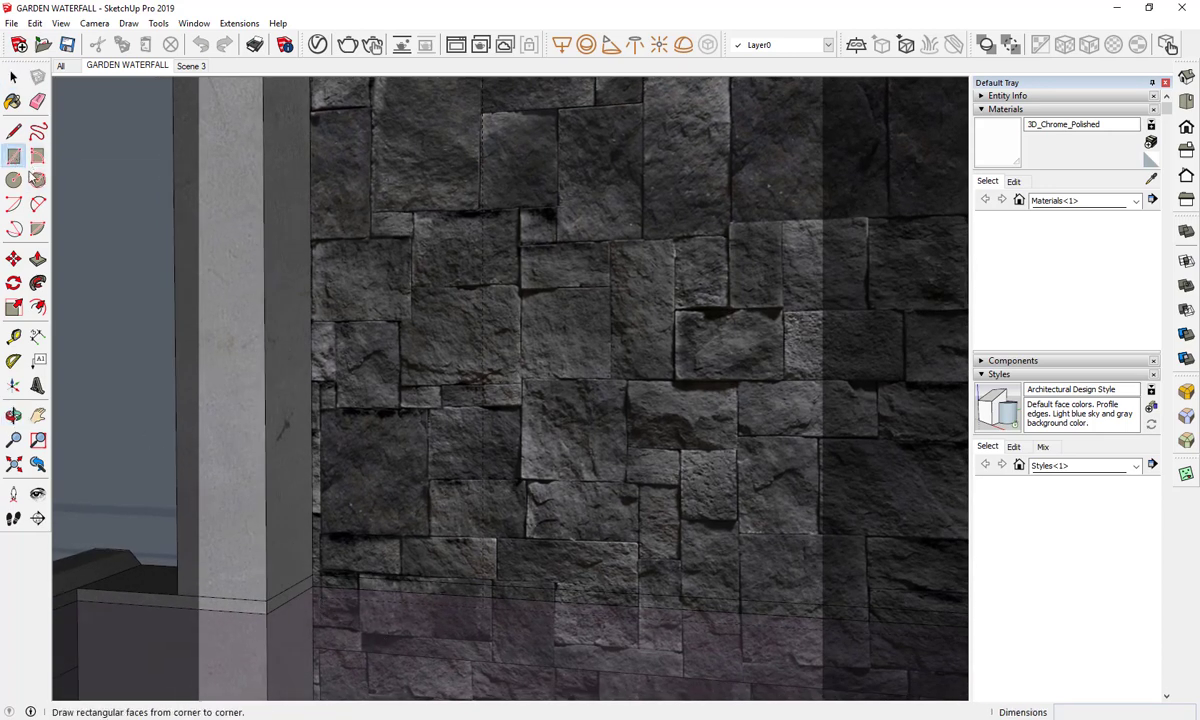
pyautogui.click(314, 583)
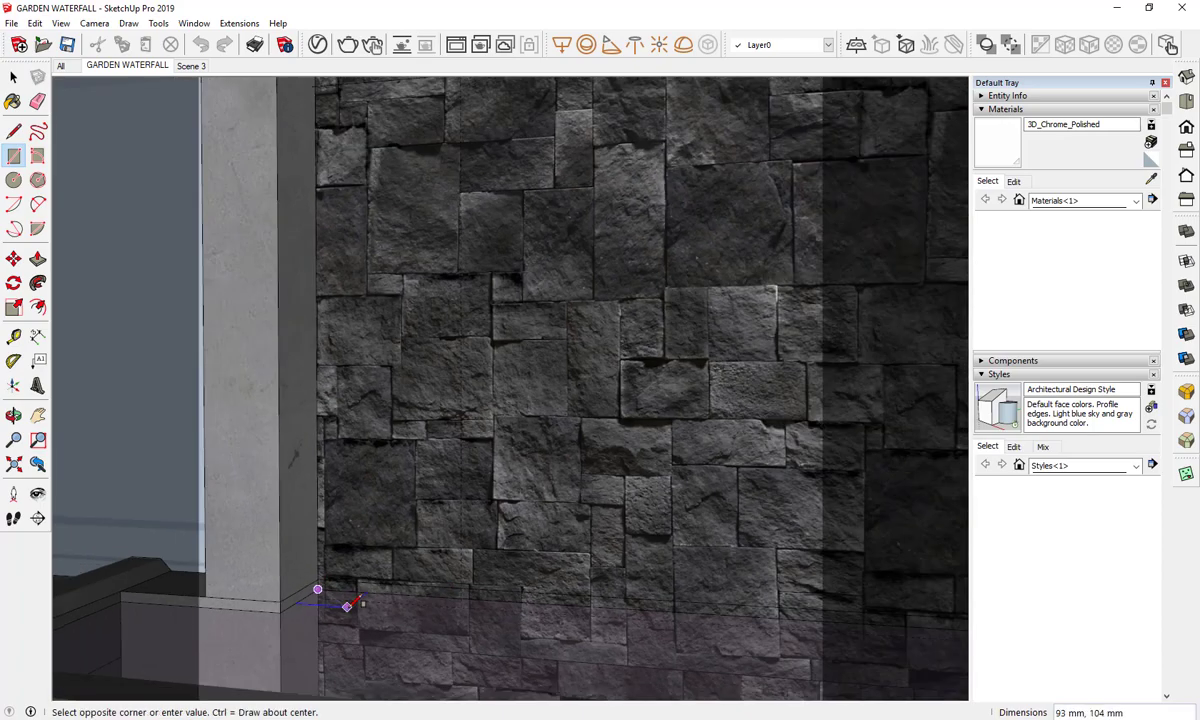
pyautogui.scroll(-5, 348, 600)
pyautogui.moveTo(392, 586); pyautogui.dragTo(533, 394, button='middle')
pyautogui.scroll(4, 590, 200)
pyautogui.scroll(4, 610, 220)
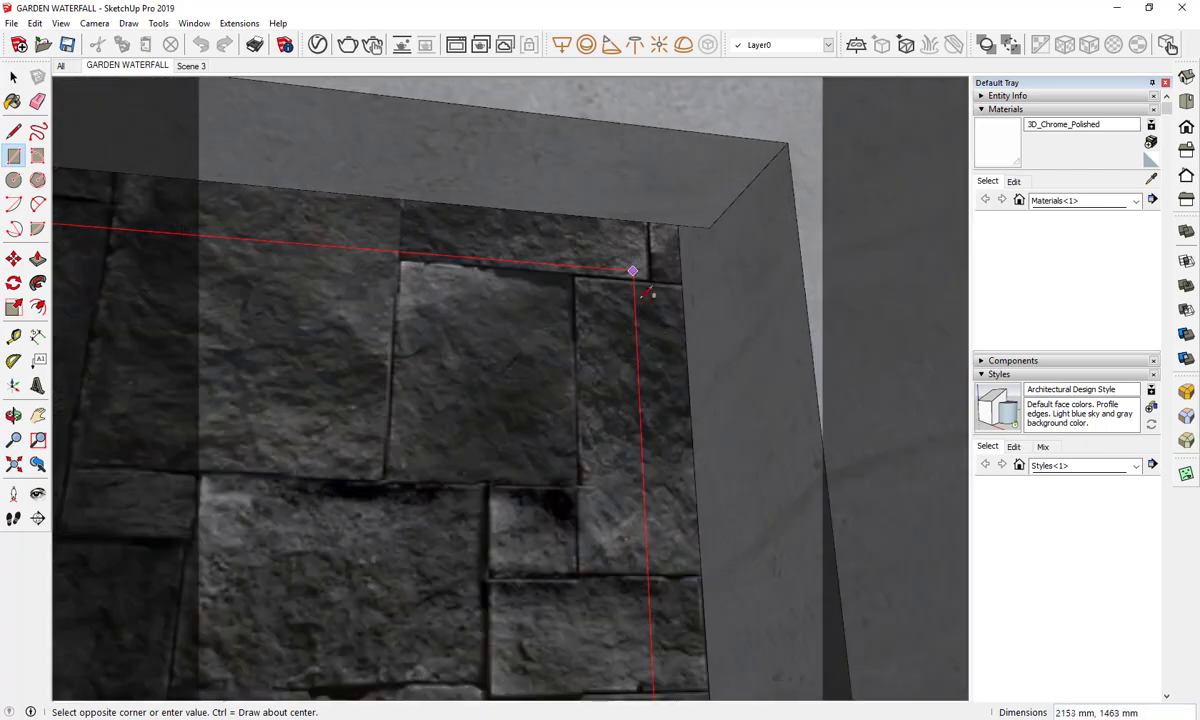
pyautogui.moveTo(632, 268); pyautogui.dragTo(715, 180, button='middle')
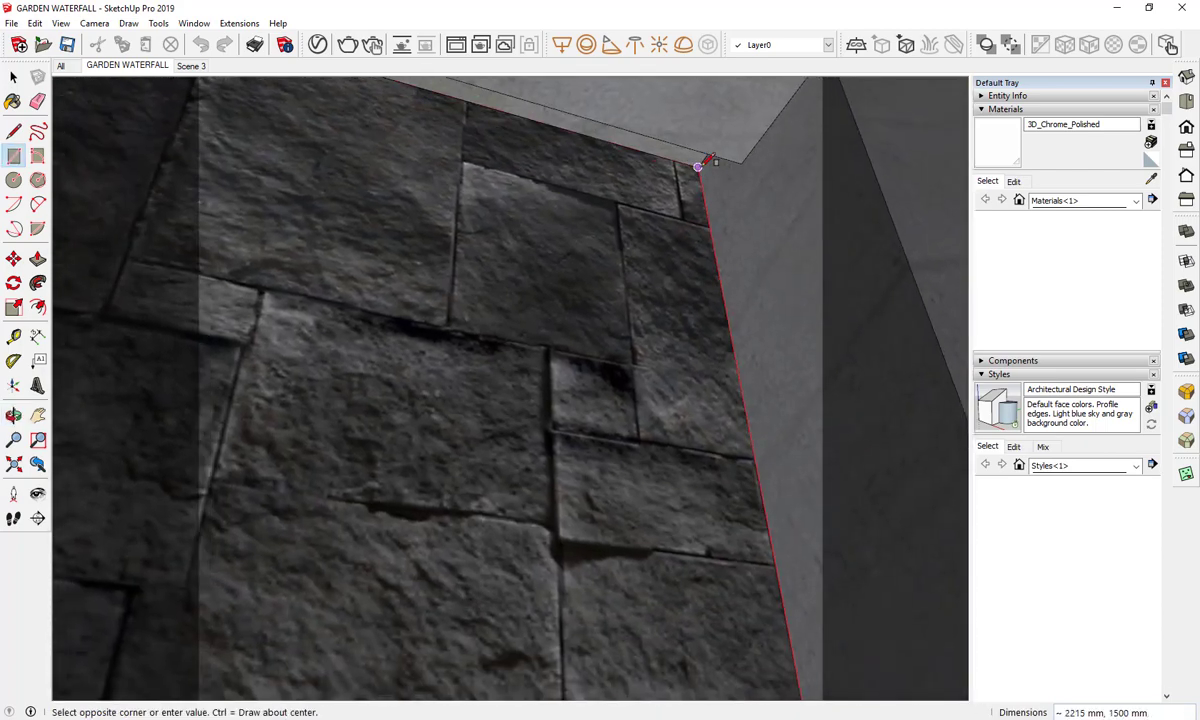
pyautogui.click(707, 162)
pyautogui.press('space')
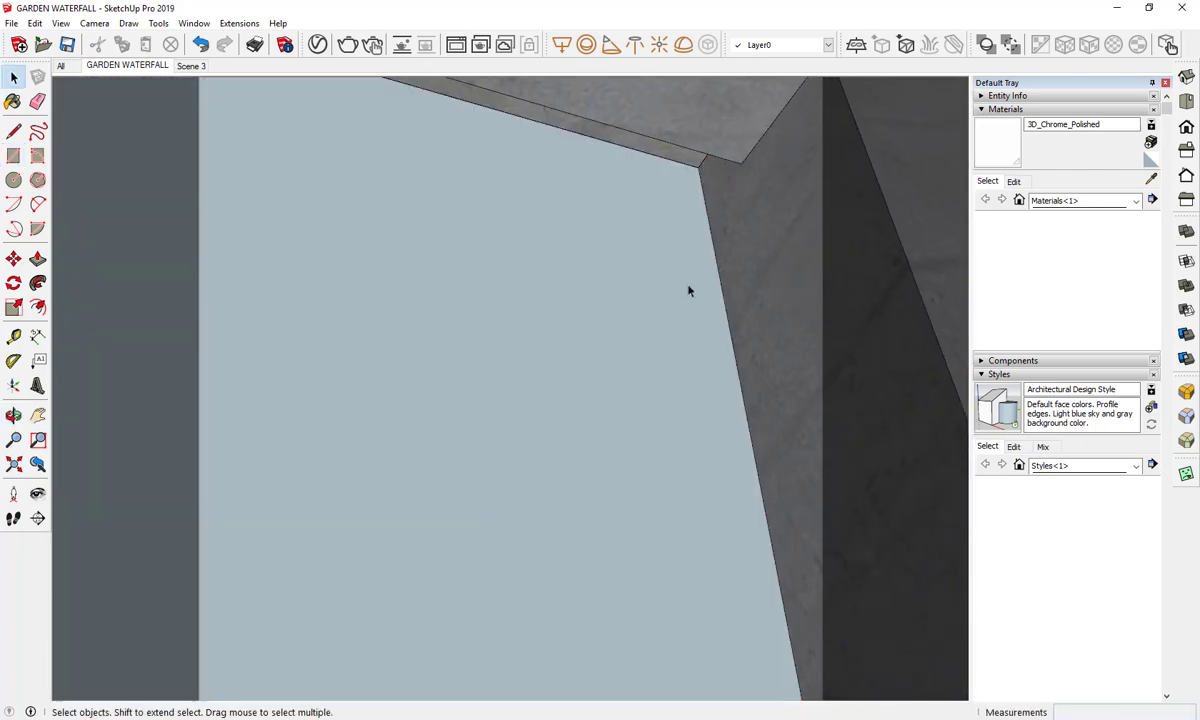
# Make the new rectangular face inside the frame, including its edges, into a group
pyautogui.moveTo(688, 289); pyautogui.dragTo(552, 524, button='middle')
pyautogui.scroll(-8, 645, 290)
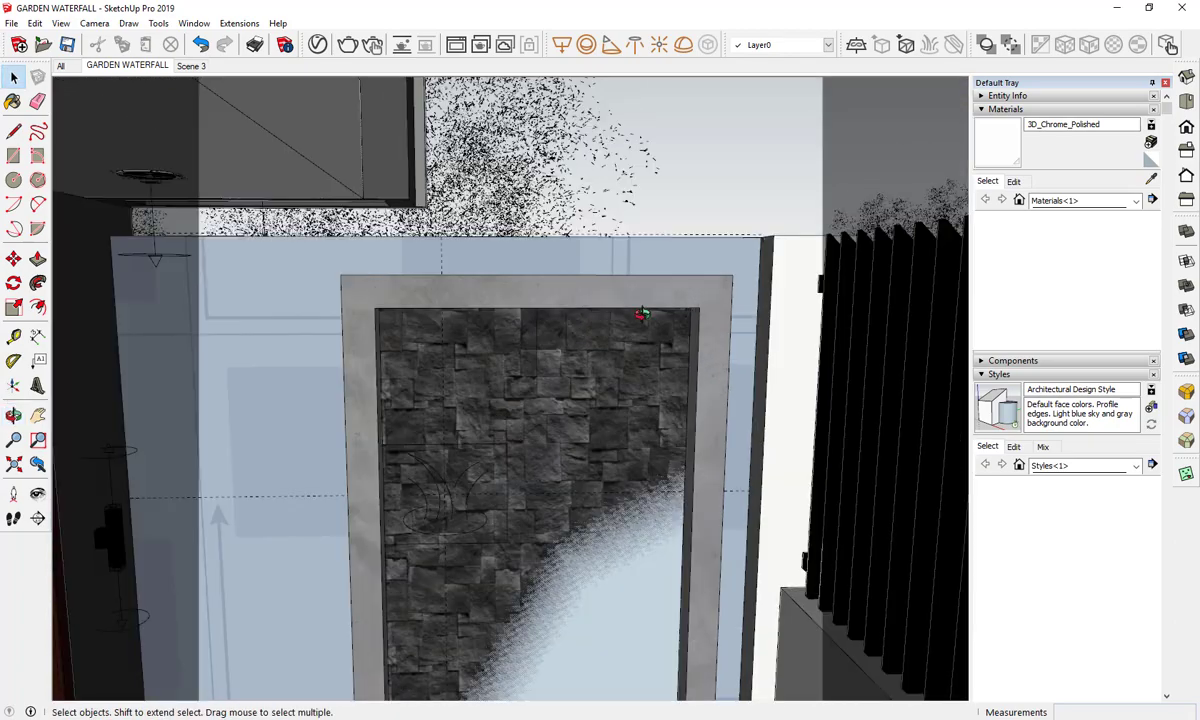
pyautogui.moveTo(641, 313); pyautogui.dragTo(497, 385, button='middle')
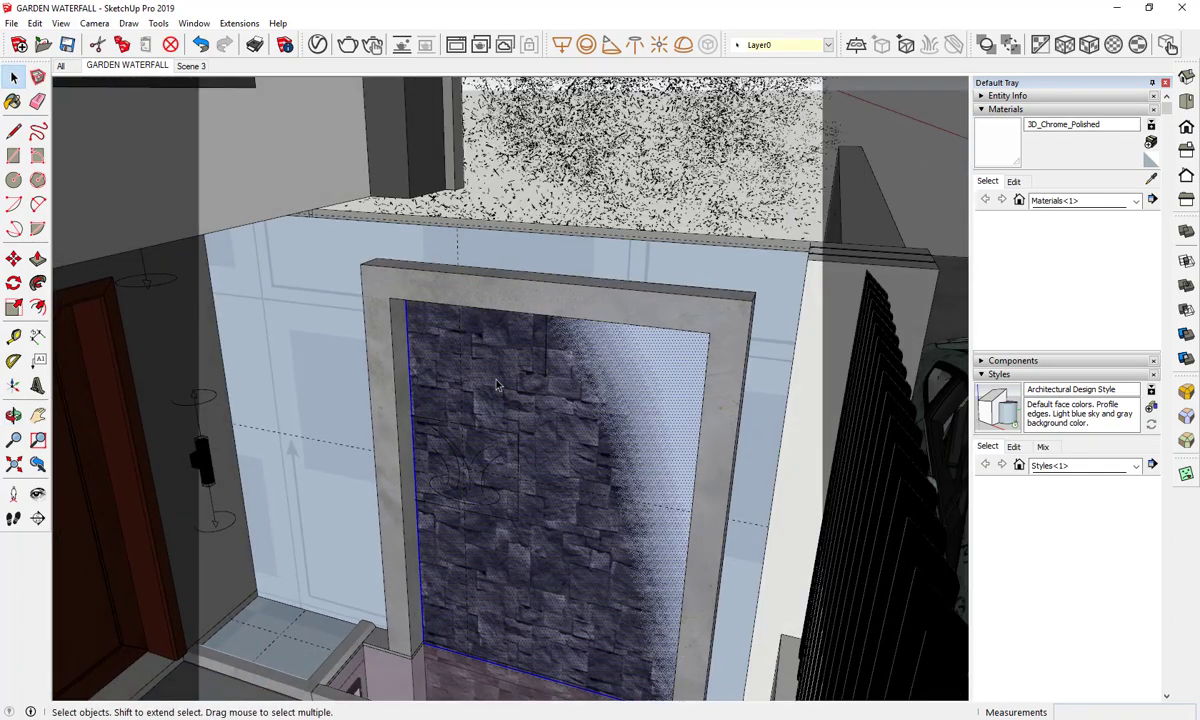
pyautogui.rightClick(497, 385)
pyautogui.click(557, 502)
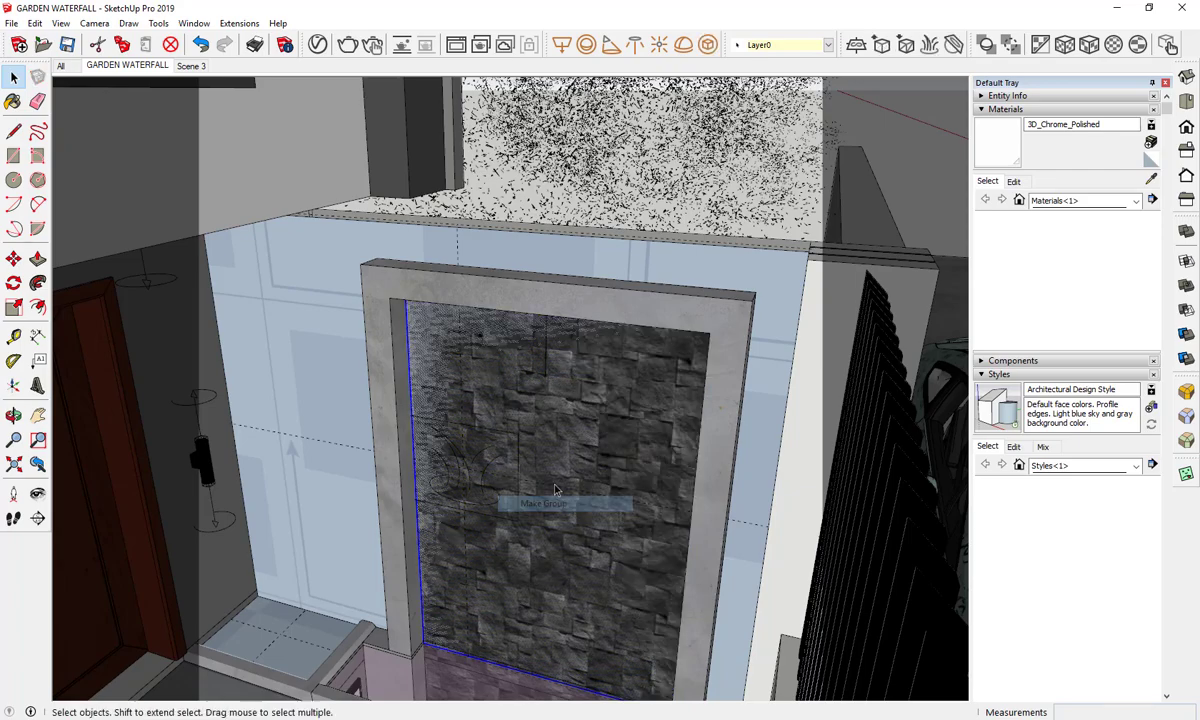
# Move the grouped rectangle 20 mm forward from the stone wall, towards the front of the frame
pyautogui.moveTo(557, 489); pyautogui.dragTo(421, 436, button='middle')
pyautogui.scroll(6, 420, 400)
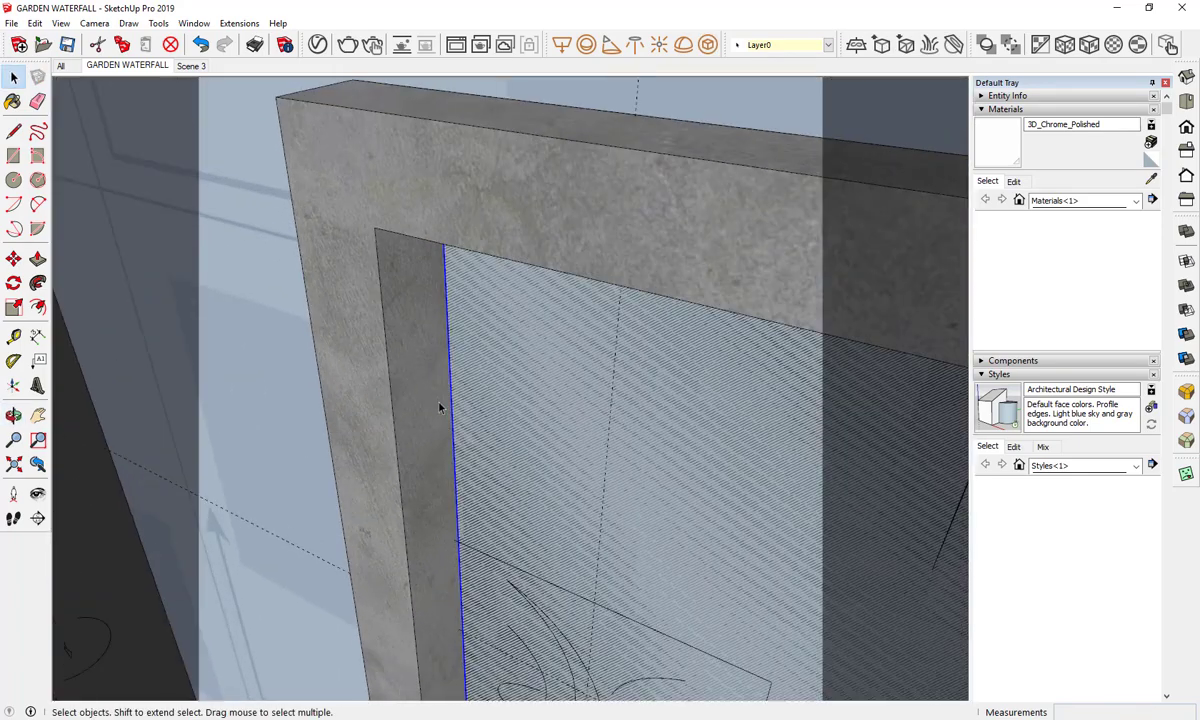
pyautogui.scroll(2, 440, 407)
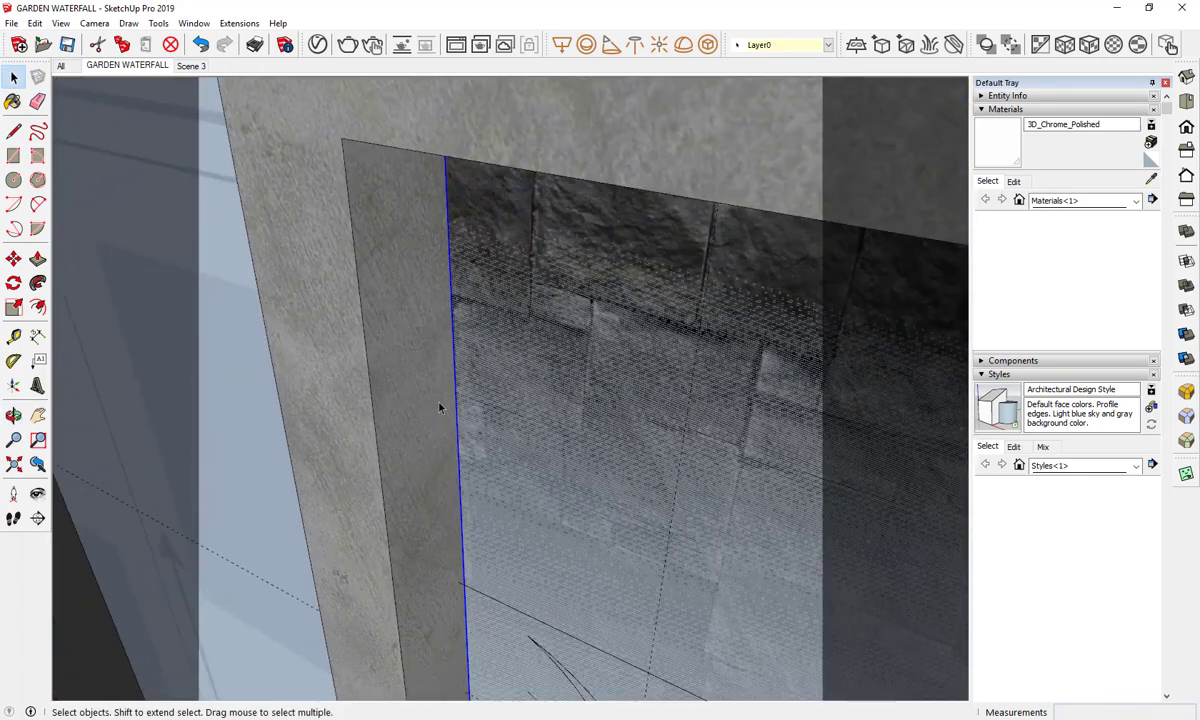
pyautogui.click(14, 259)
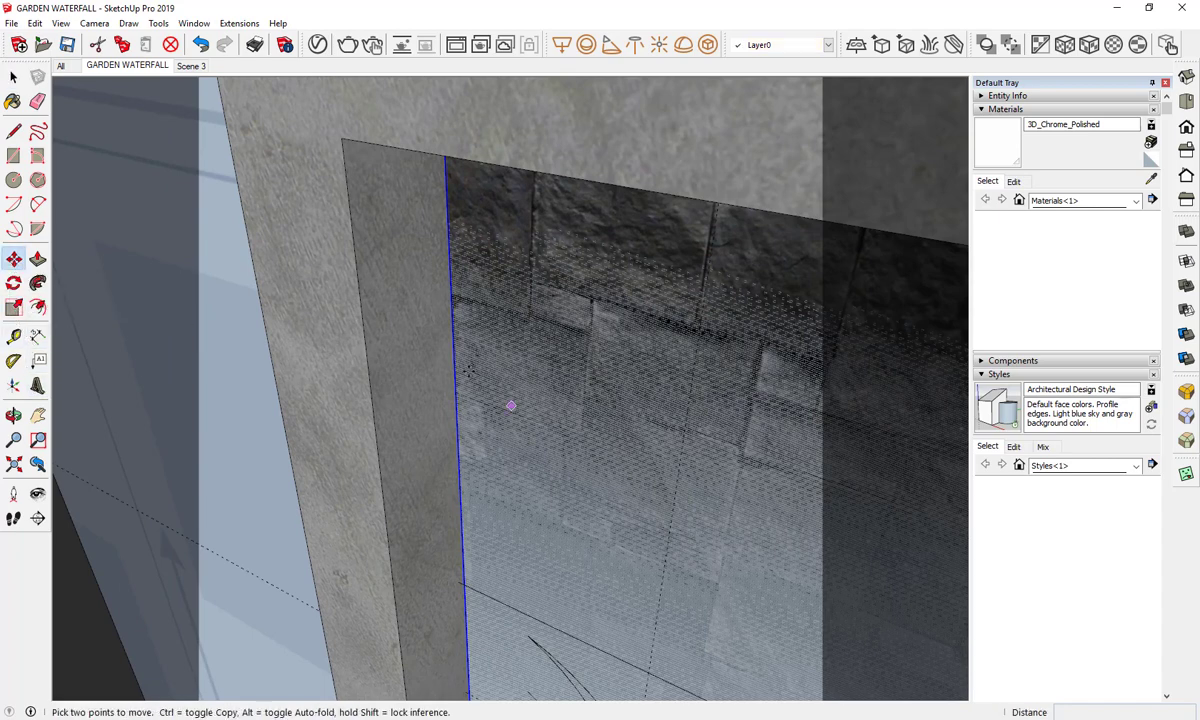
pyautogui.click(422, 343)
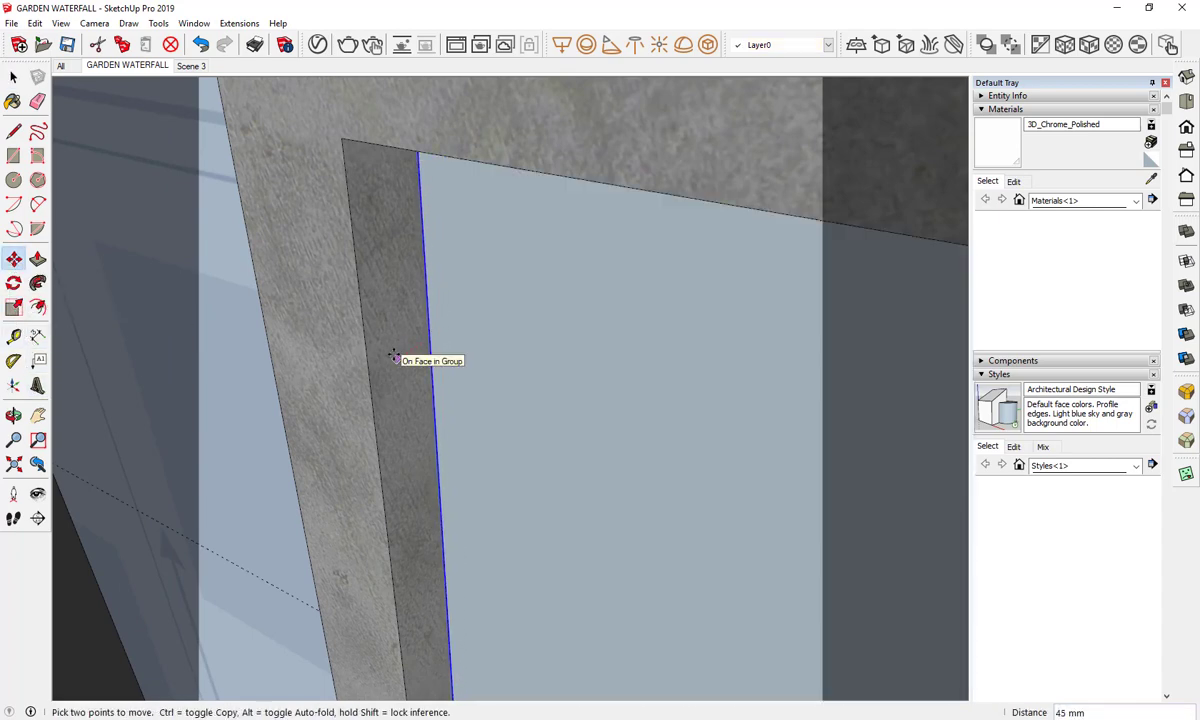
pyautogui.write('20')
pyautogui.press('Return')
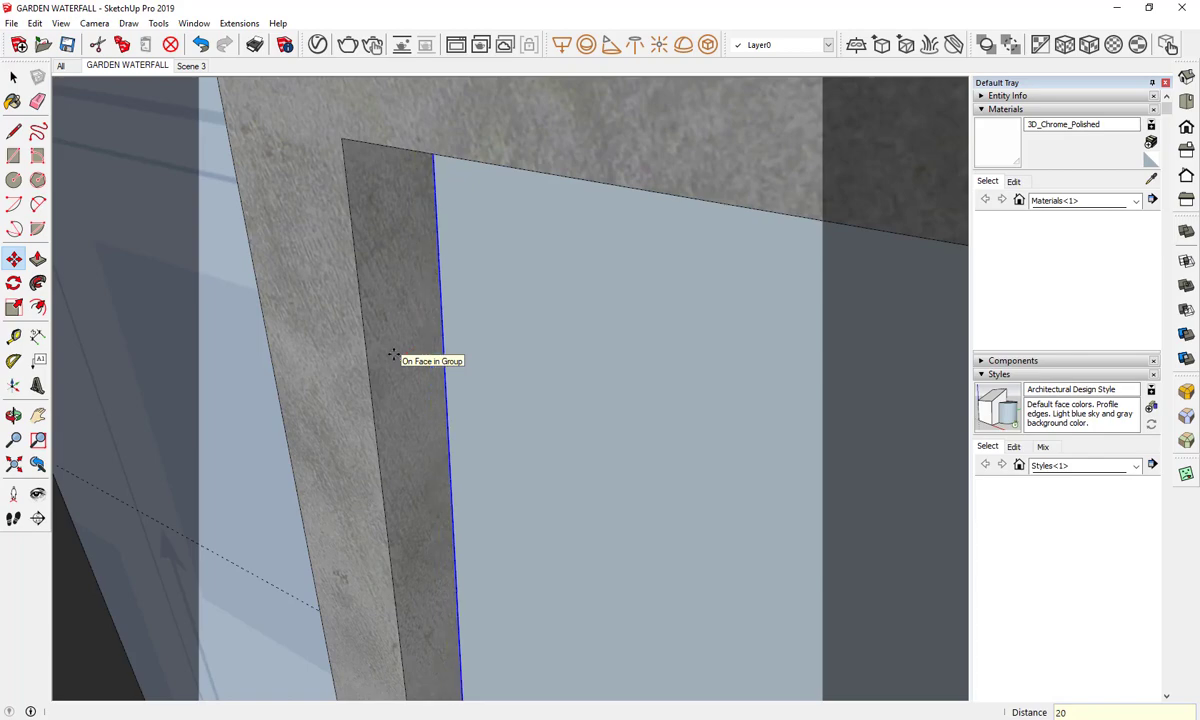
pyautogui.press('space')
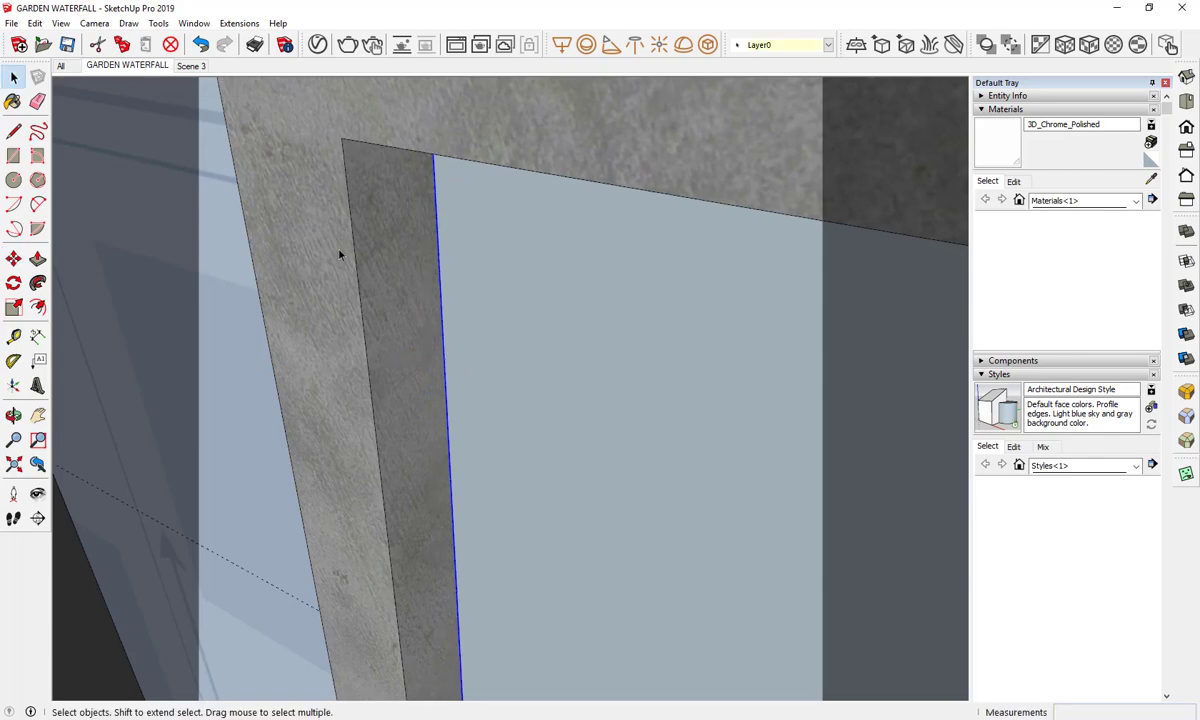
# Return to the saved GARDEN WATERFALL scene view and render only a region around the frame opening in the V-Ray frame buffer
pyautogui.press('pagedown')
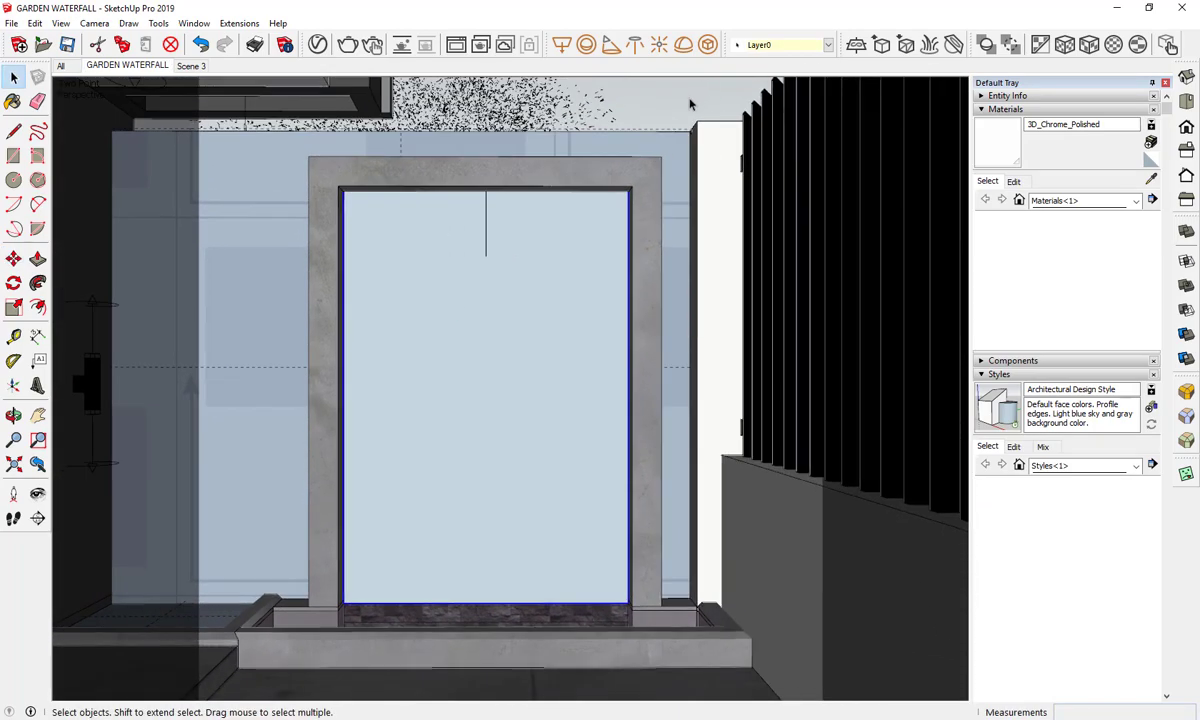
pyautogui.click(689, 104)
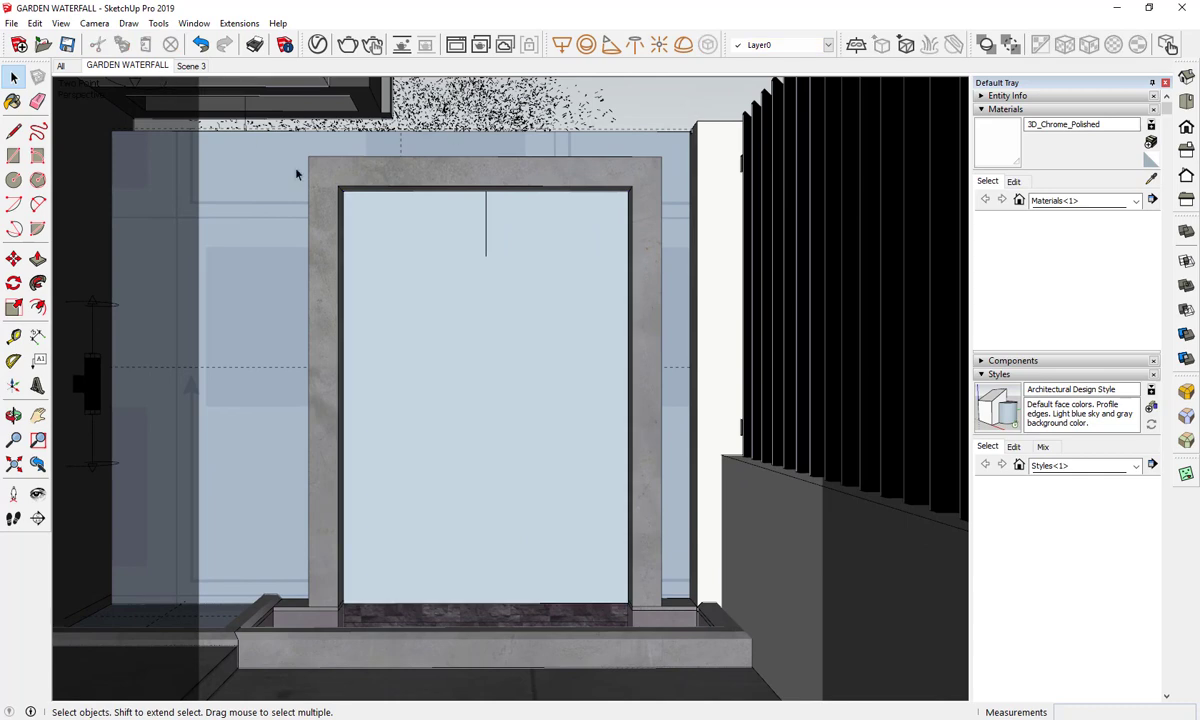
pyautogui.click(455, 44)
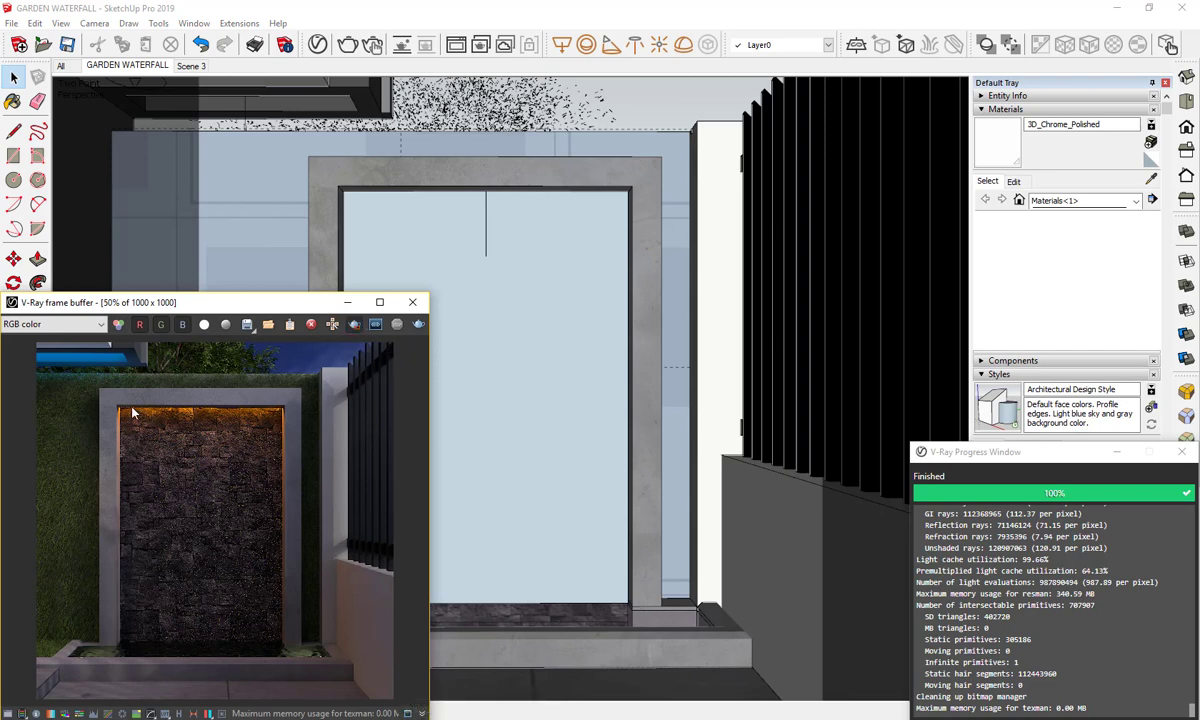
pyautogui.moveTo(108, 402); pyautogui.dragTo(240, 516)
pyautogui.moveTo(296, 619); pyautogui.dragTo(296, 653)
pyautogui.moveTo(296, 653); pyautogui.dragTo(296, 657)
pyautogui.click(418, 324)
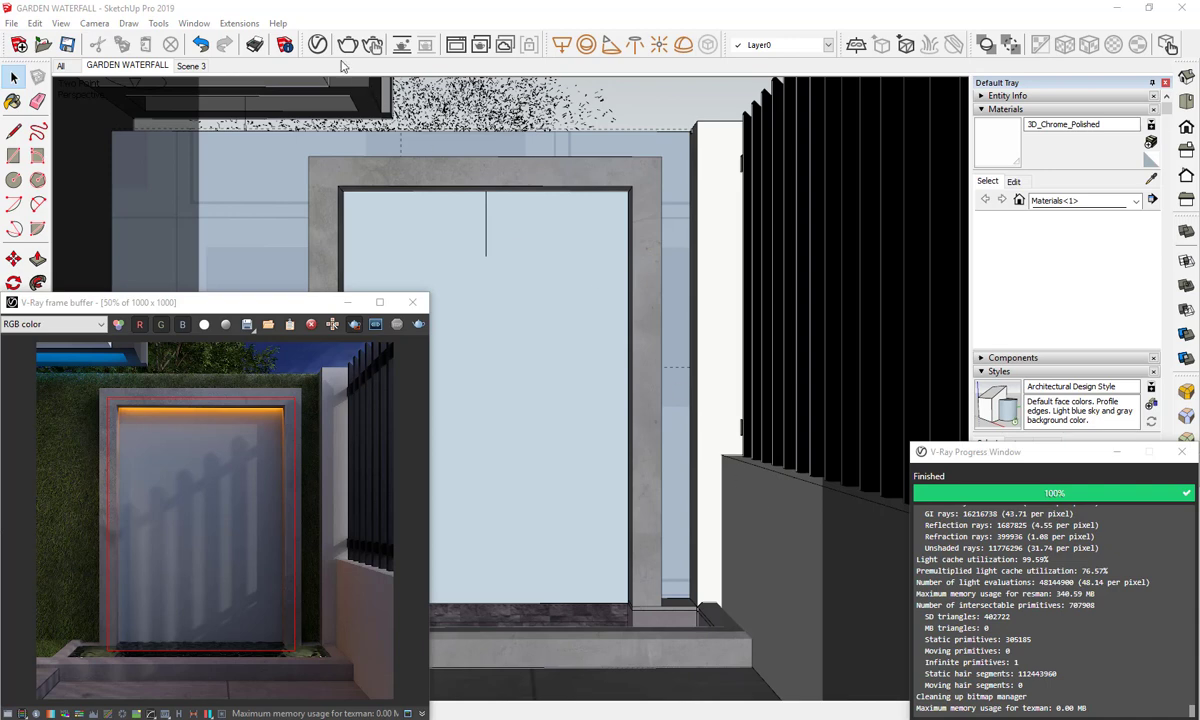
# Create a new Generic material in the V-Ray Asset Editor and locate it in the materials list
pyautogui.click(286, 44)
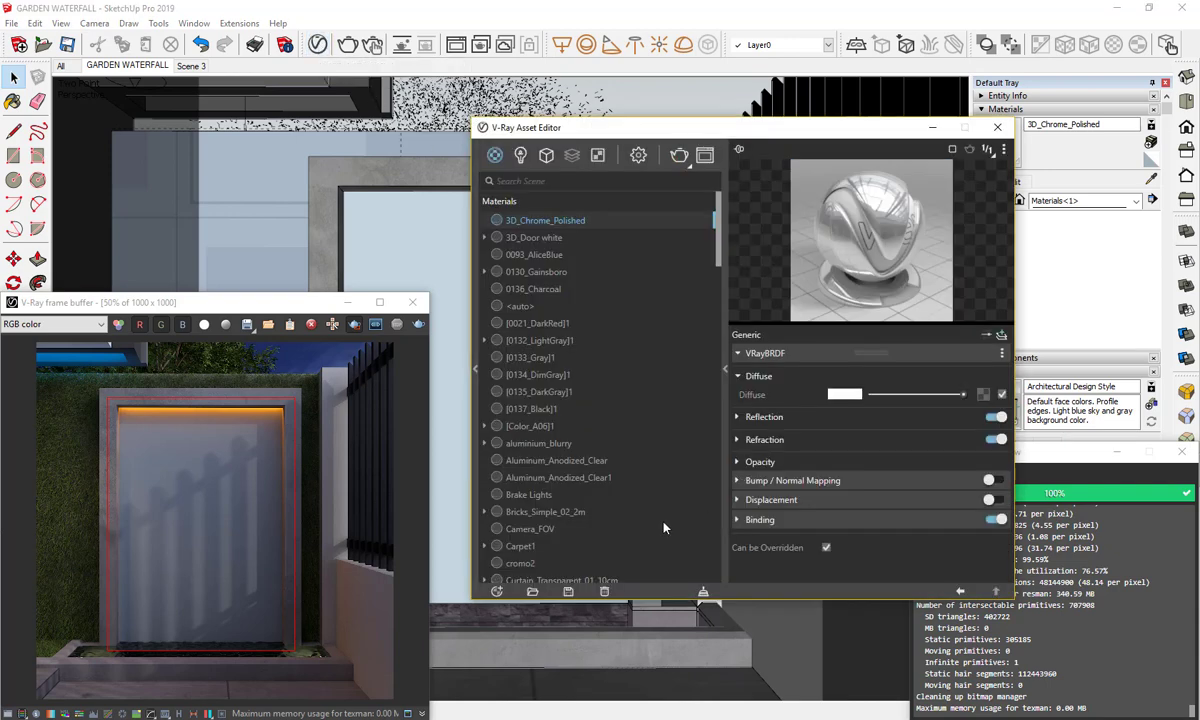
pyautogui.click(498, 594)
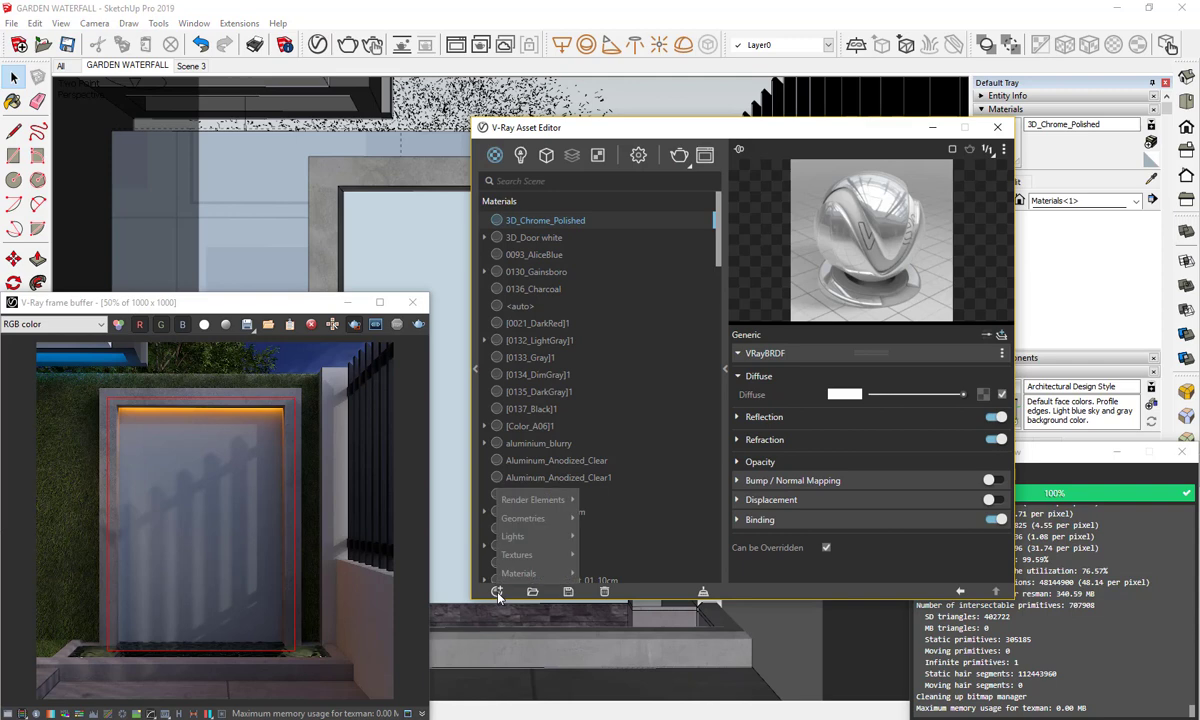
pyautogui.moveTo(546, 574)
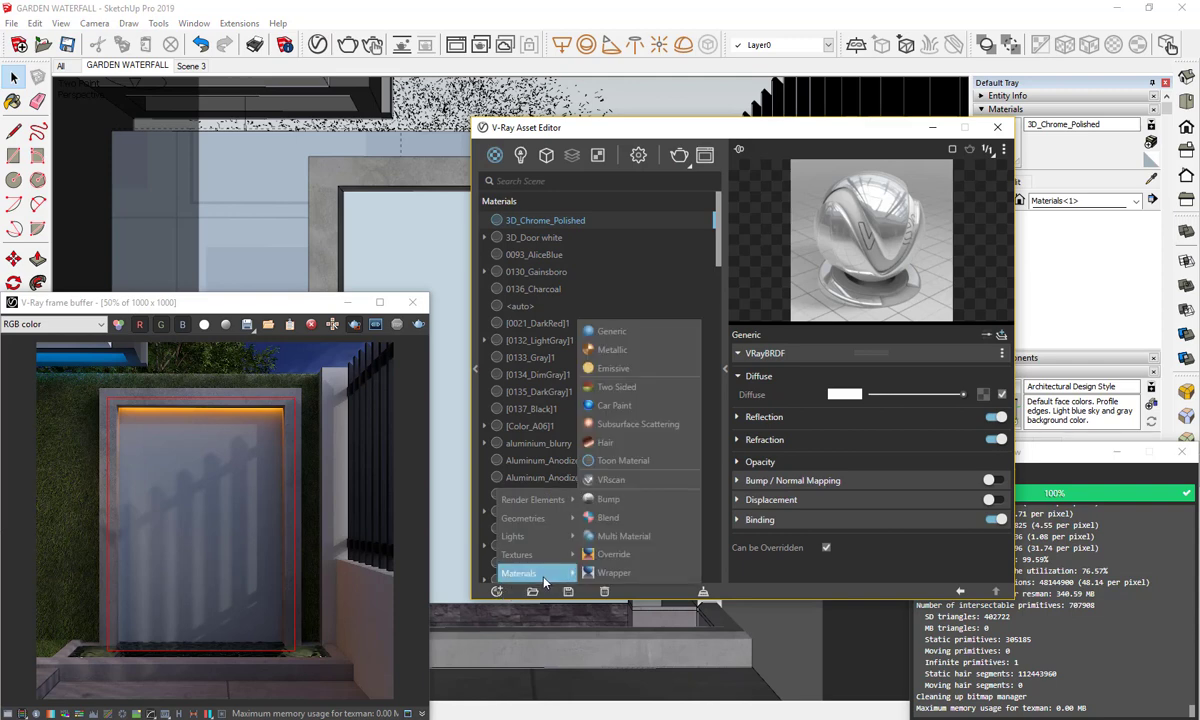
pyautogui.click(643, 331)
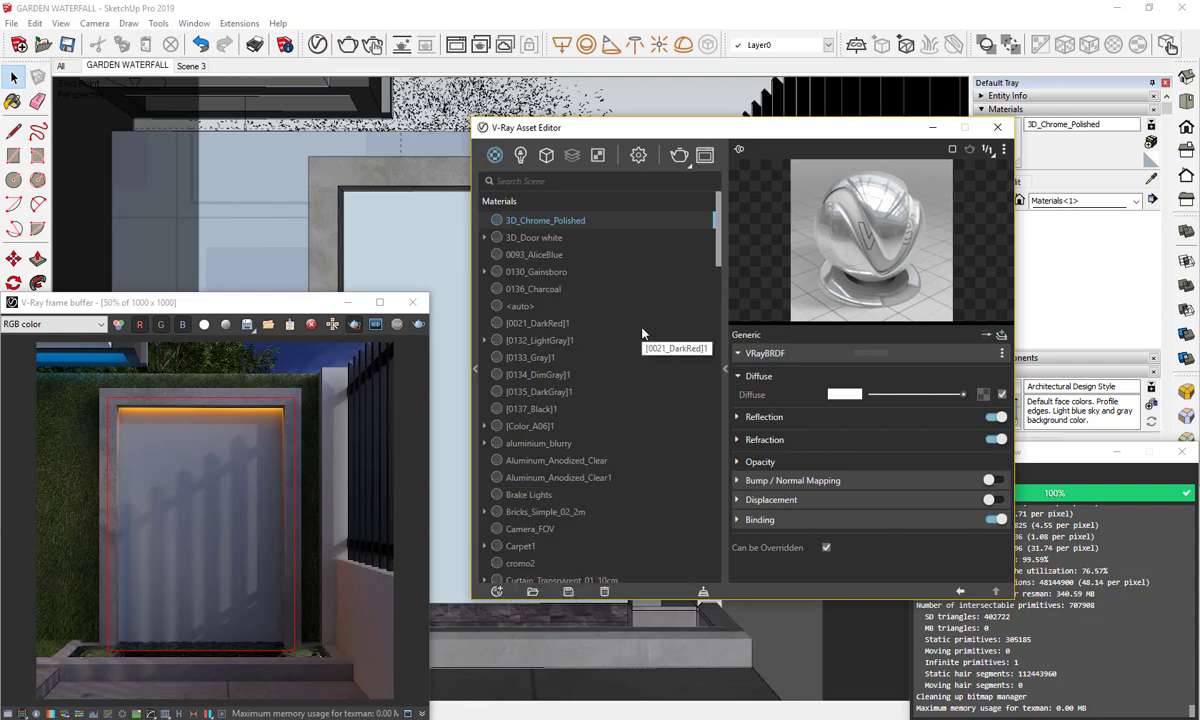
pyautogui.scroll(-5, 588, 266)
pyautogui.scroll(-3, 566, 490)
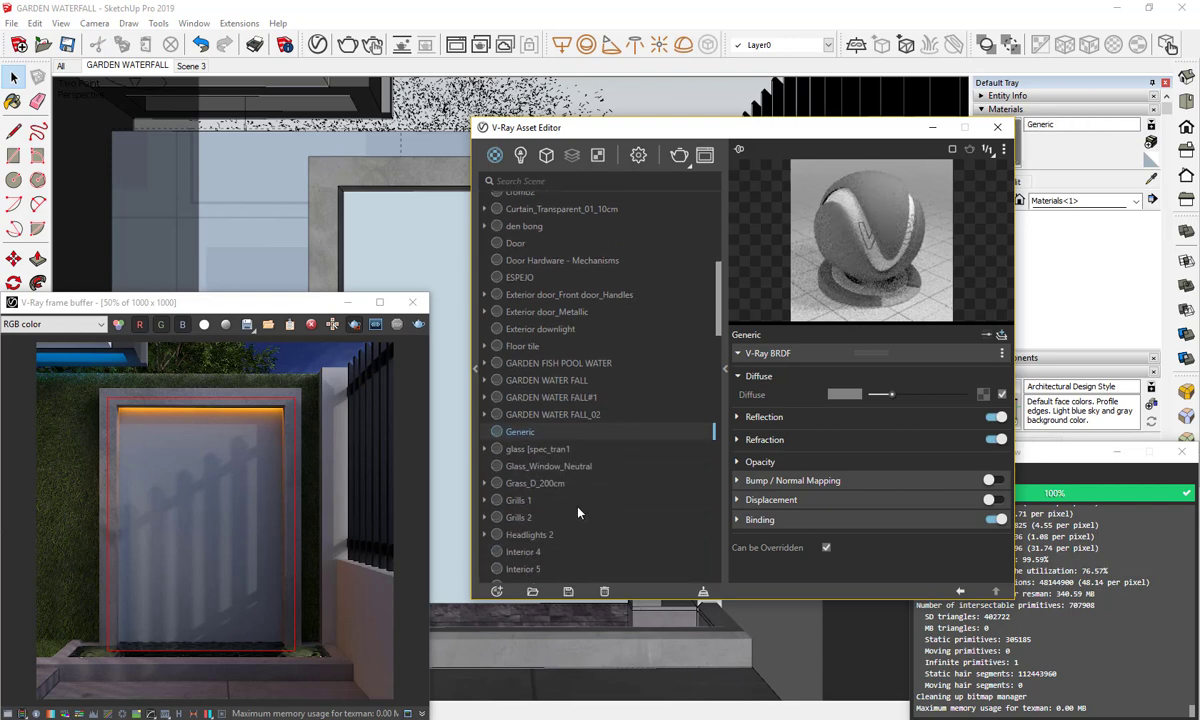
# Rename the new Generic material as WATERFALL
pyautogui.doubleClick(520, 431)
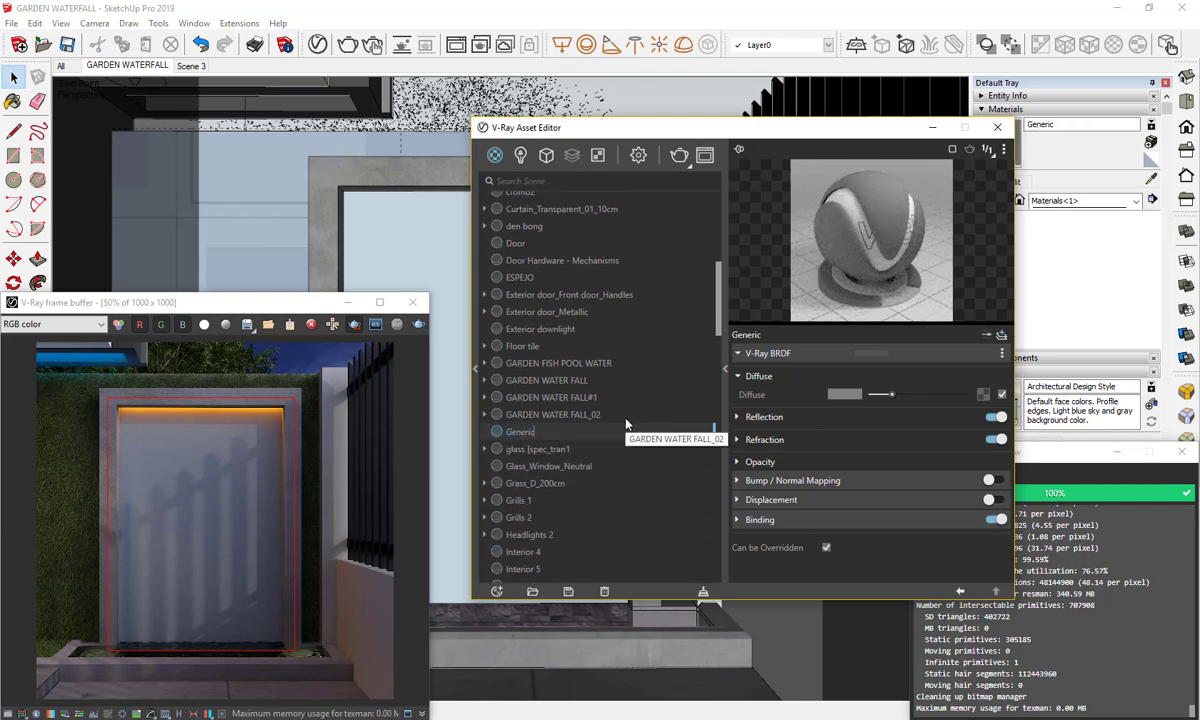
pyautogui.hotkey('ctrl', 'a')
pyautogui.write('W')
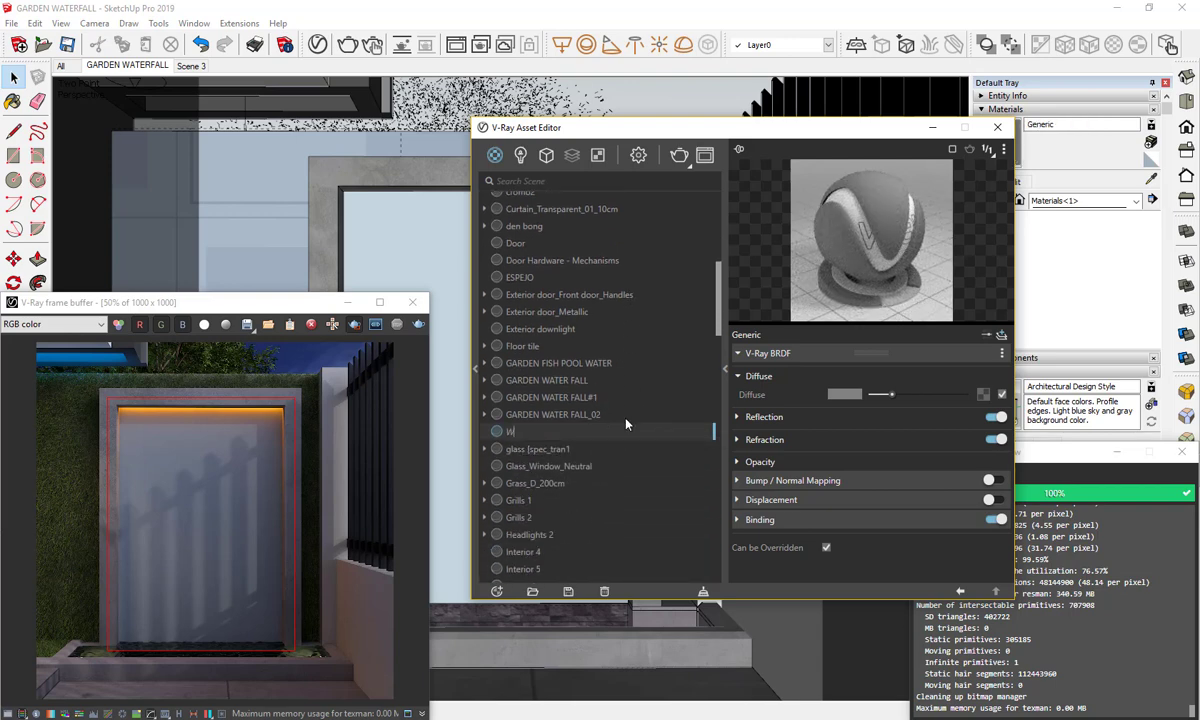
pyautogui.write('ATERFALL')
pyautogui.press('Return')
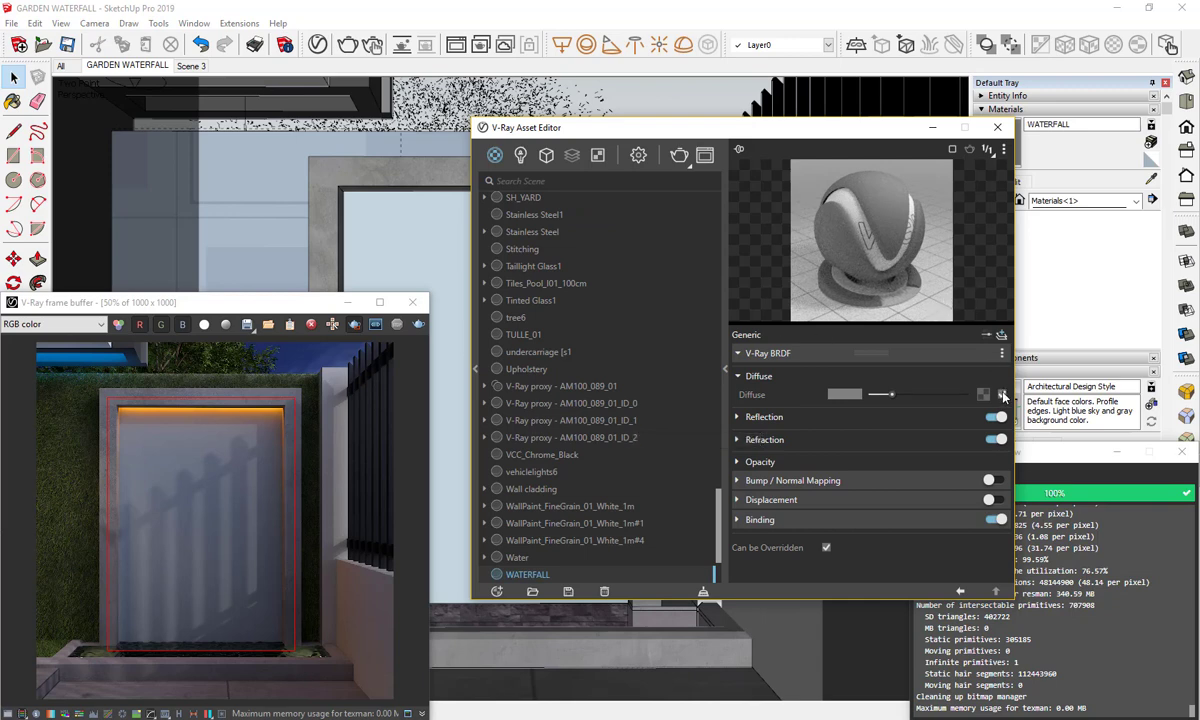
# Load the WATERFALL image as the material's diffuse bitmap and set the material preview to Wall
pyautogui.click(986, 336)
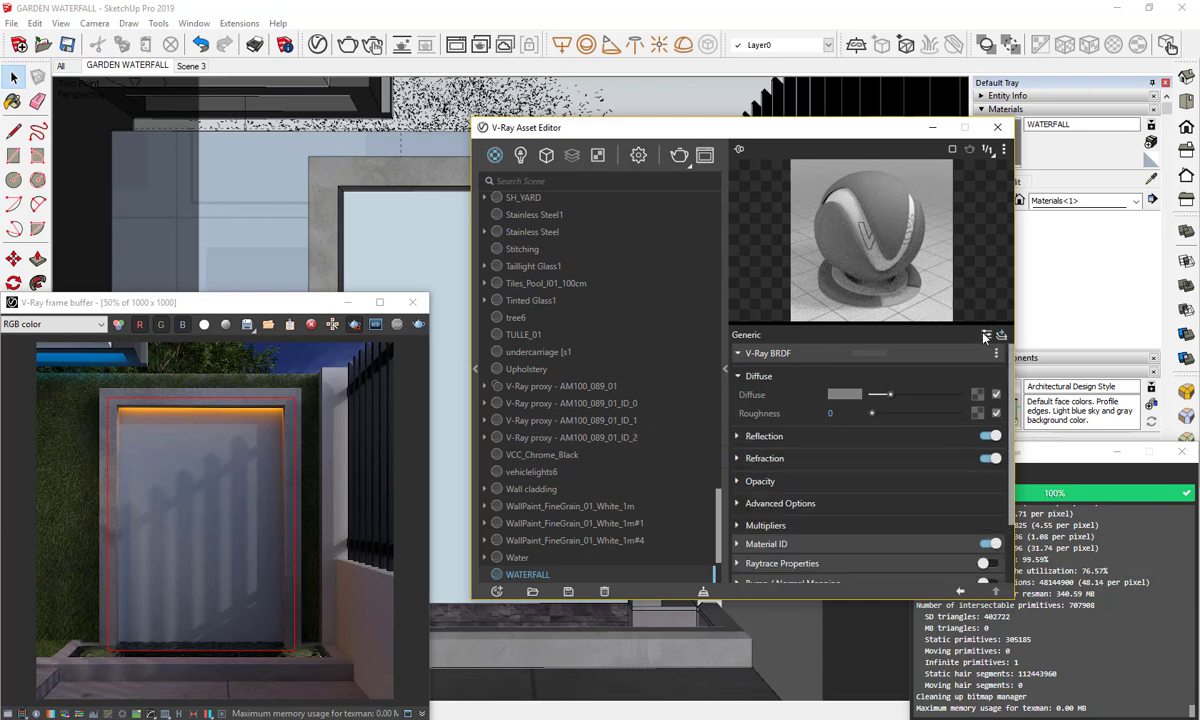
pyautogui.click(977, 394)
pyautogui.click(886, 161)
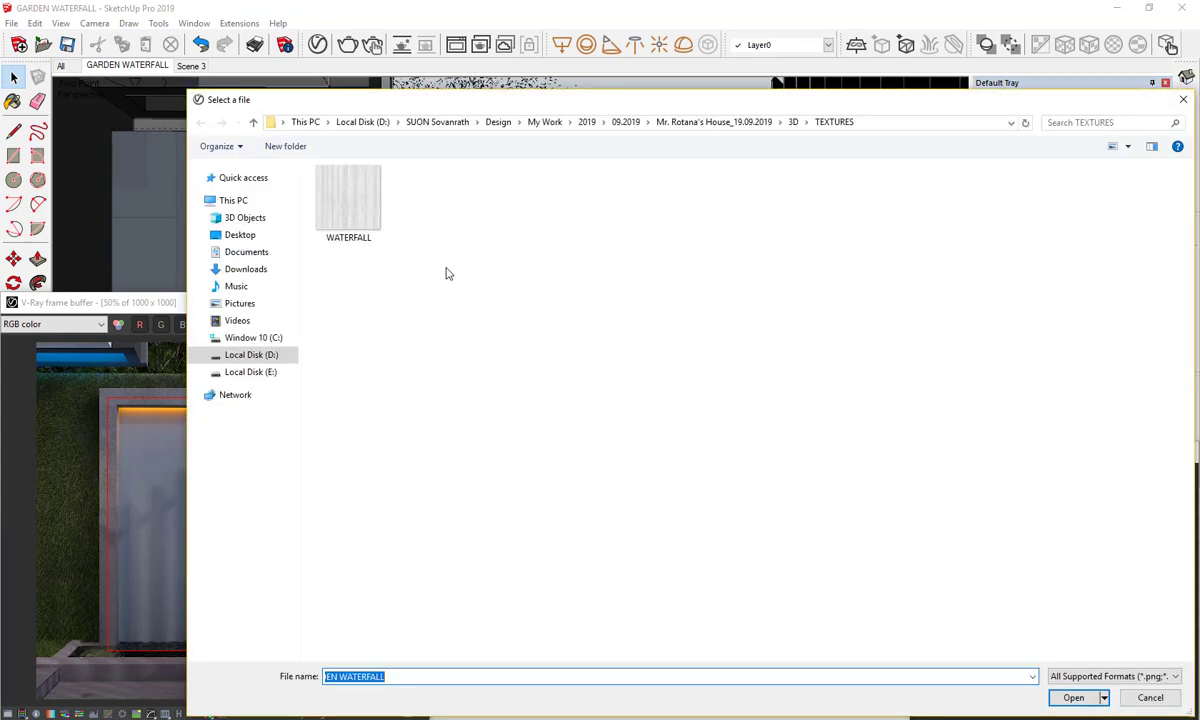
pyautogui.click(366, 200)
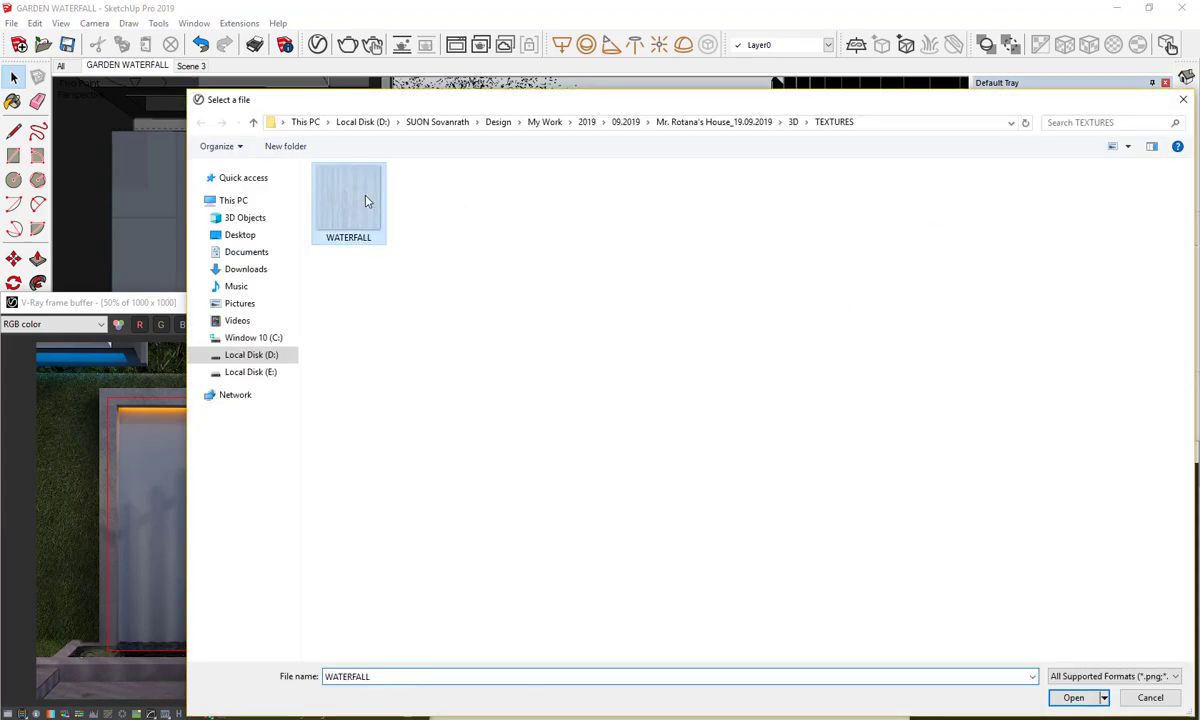
pyautogui.click(1073, 698)
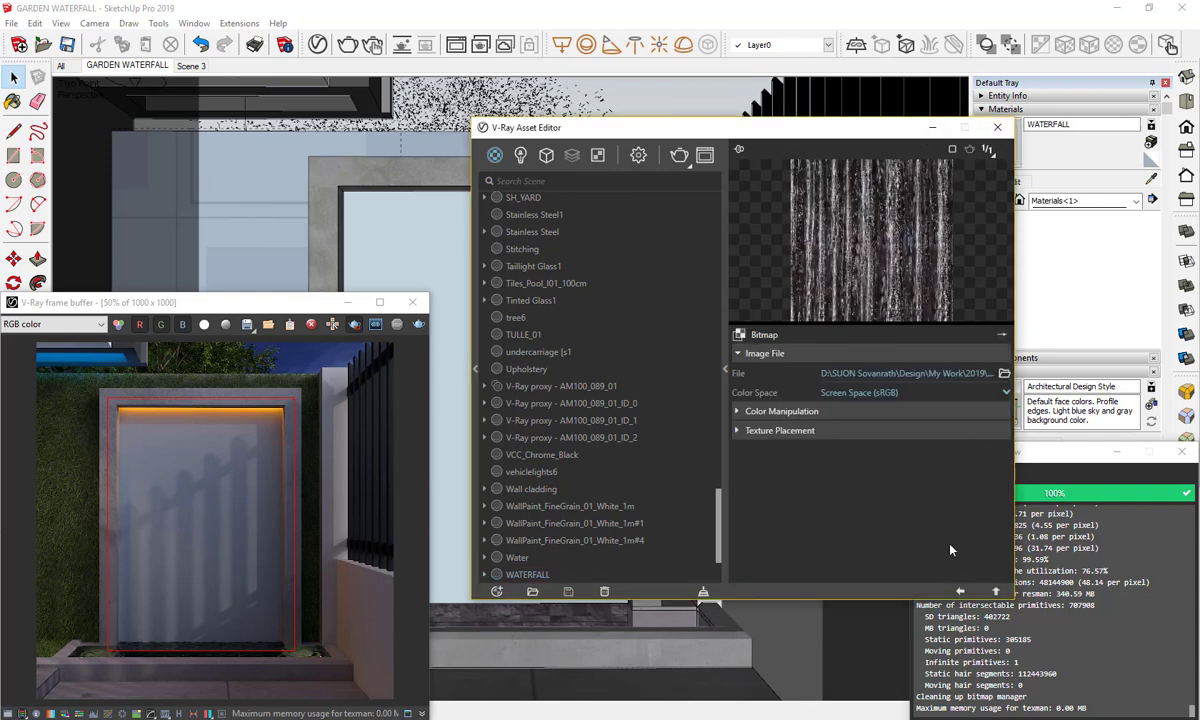
pyautogui.click(960, 592)
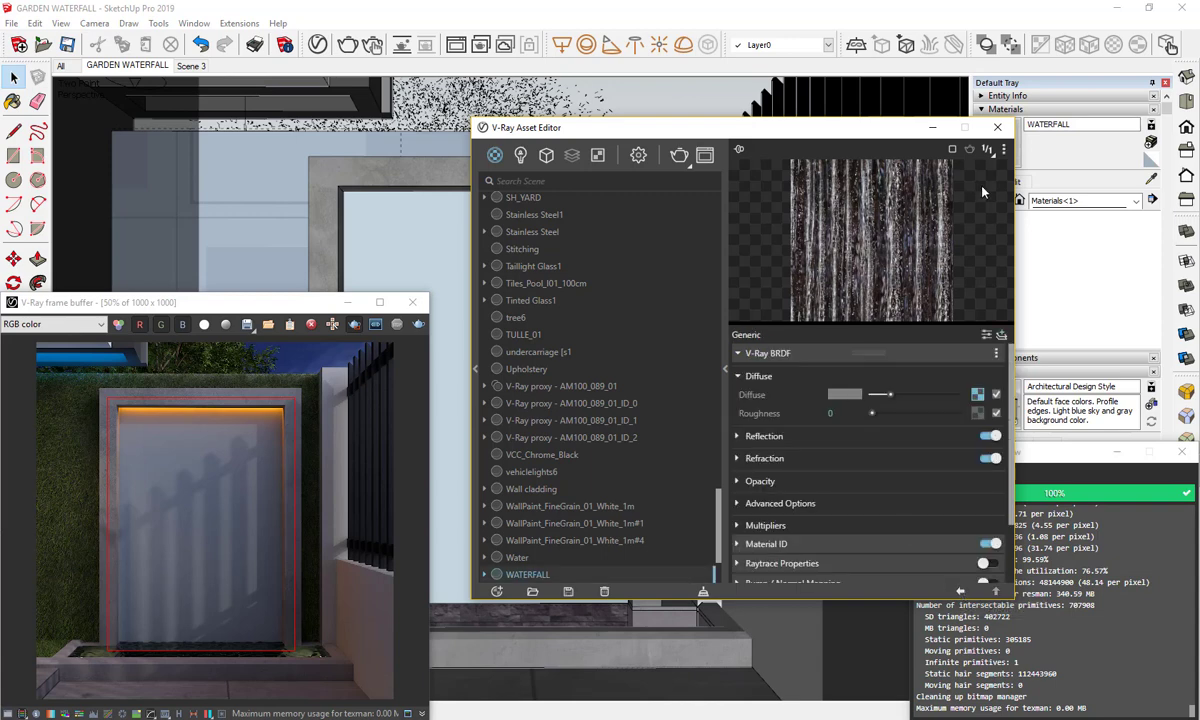
pyautogui.click(1006, 150)
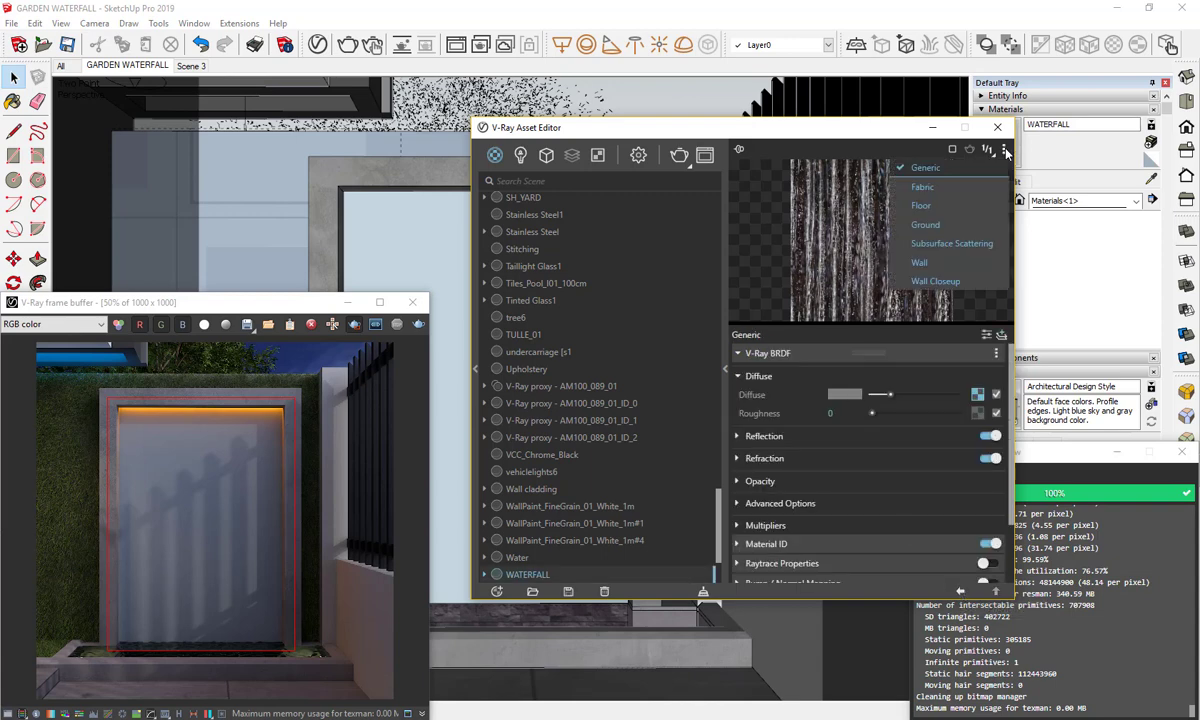
pyautogui.click(970, 262)
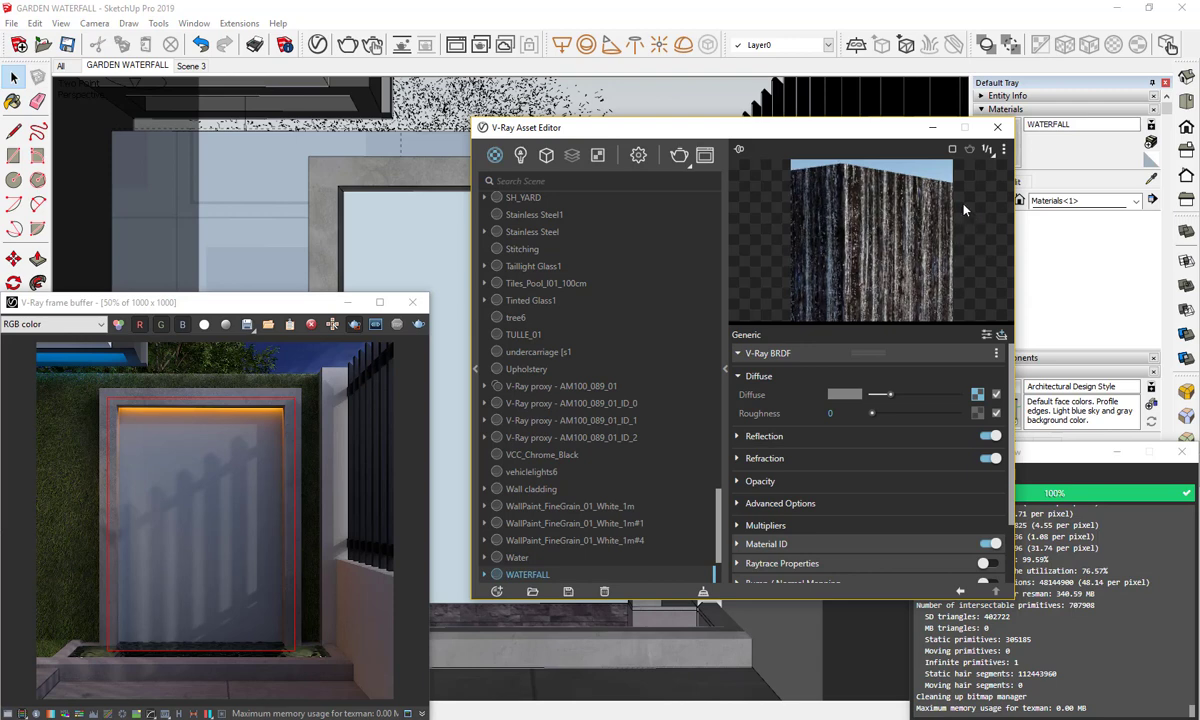
# Apply the WATERFALL material to the blank sheet inside the stone frame
pyautogui.click(997, 127)
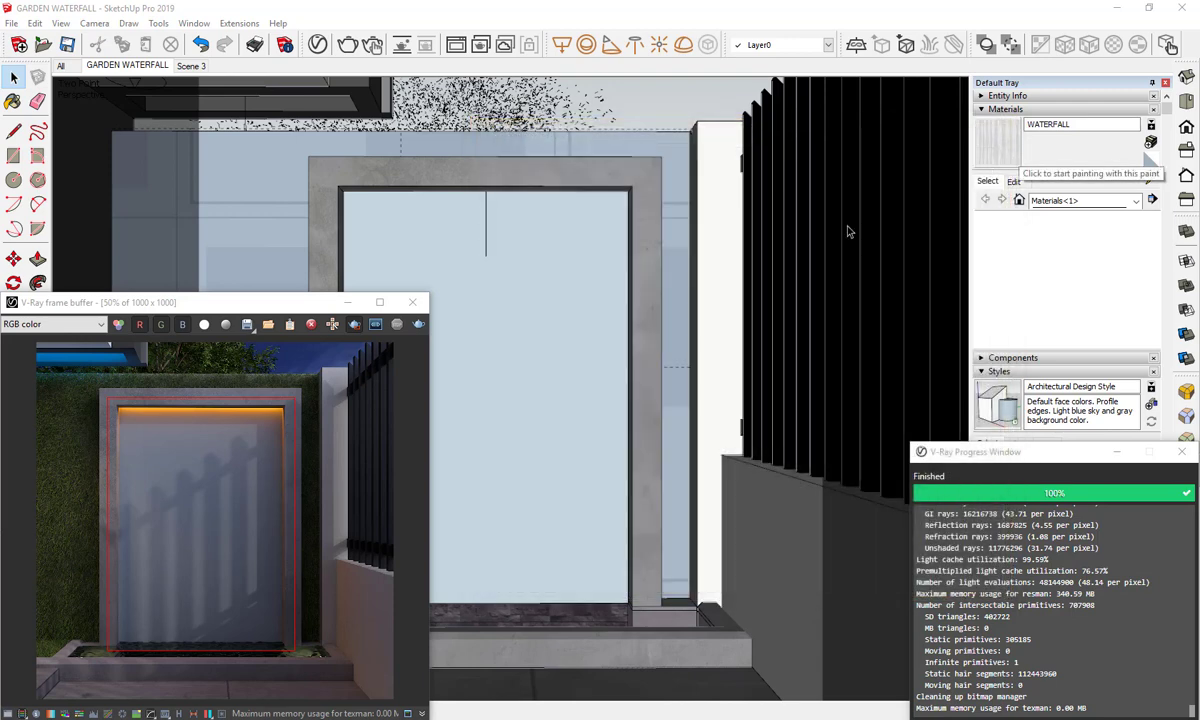
pyautogui.click(567, 258)
pyautogui.press('b')
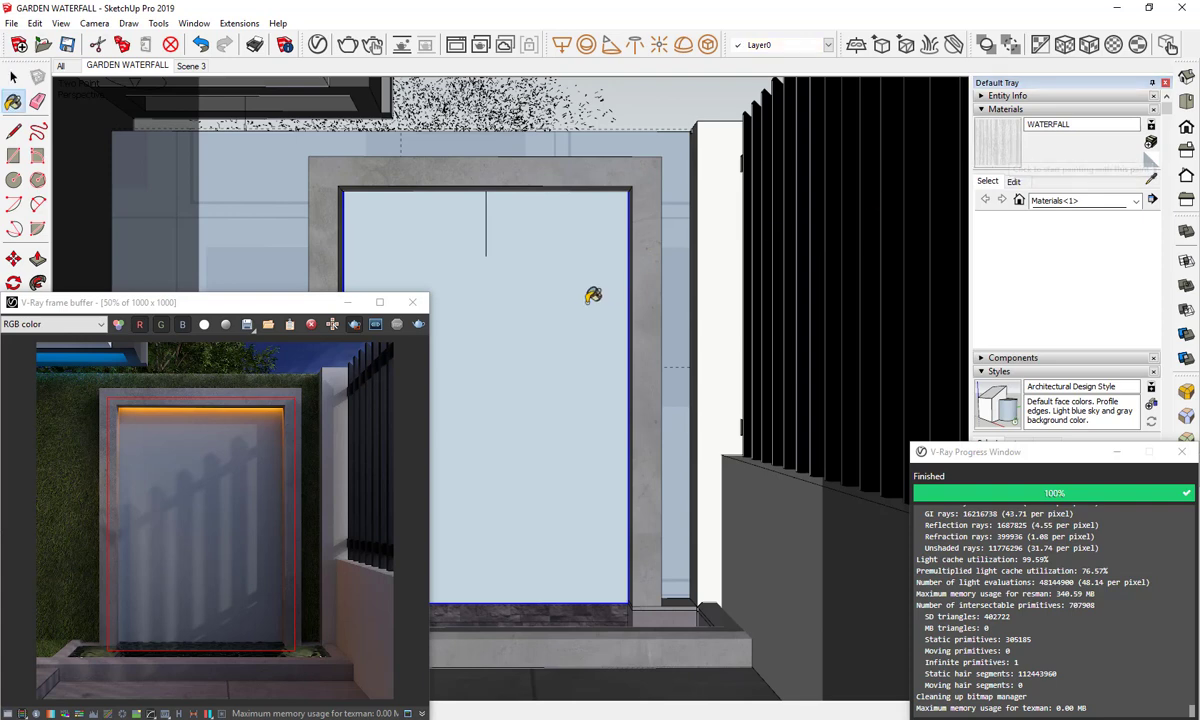
pyautogui.click(585, 297)
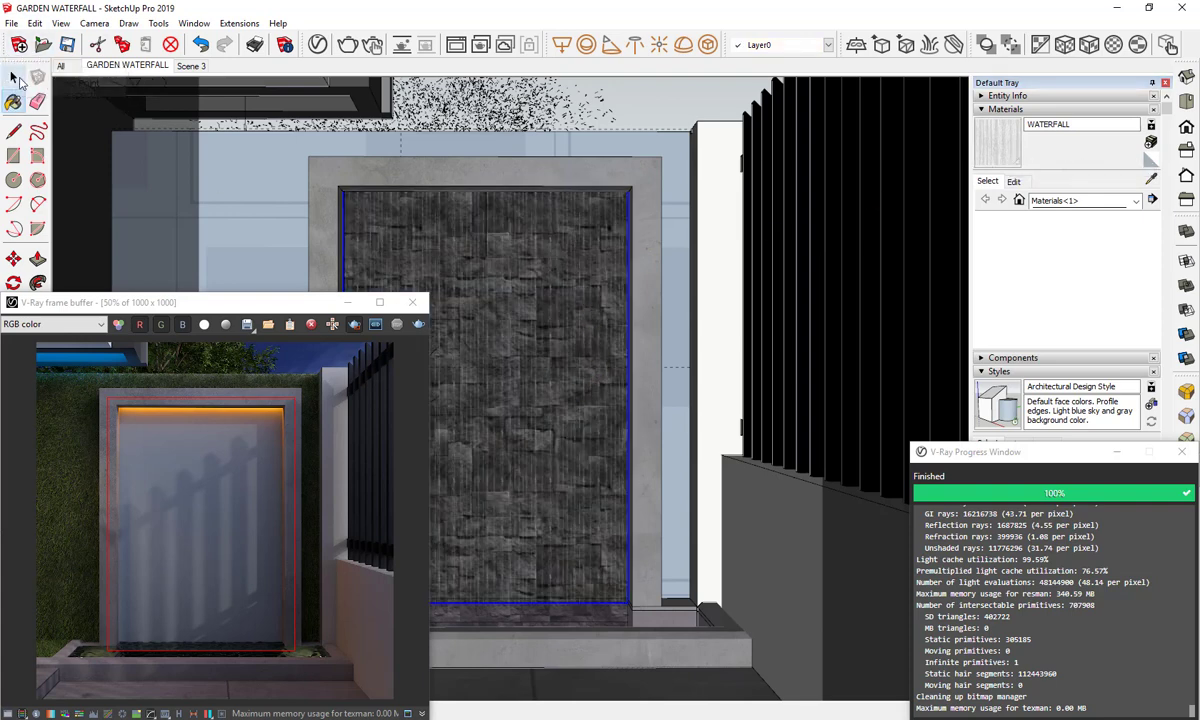
pyautogui.click(14, 77)
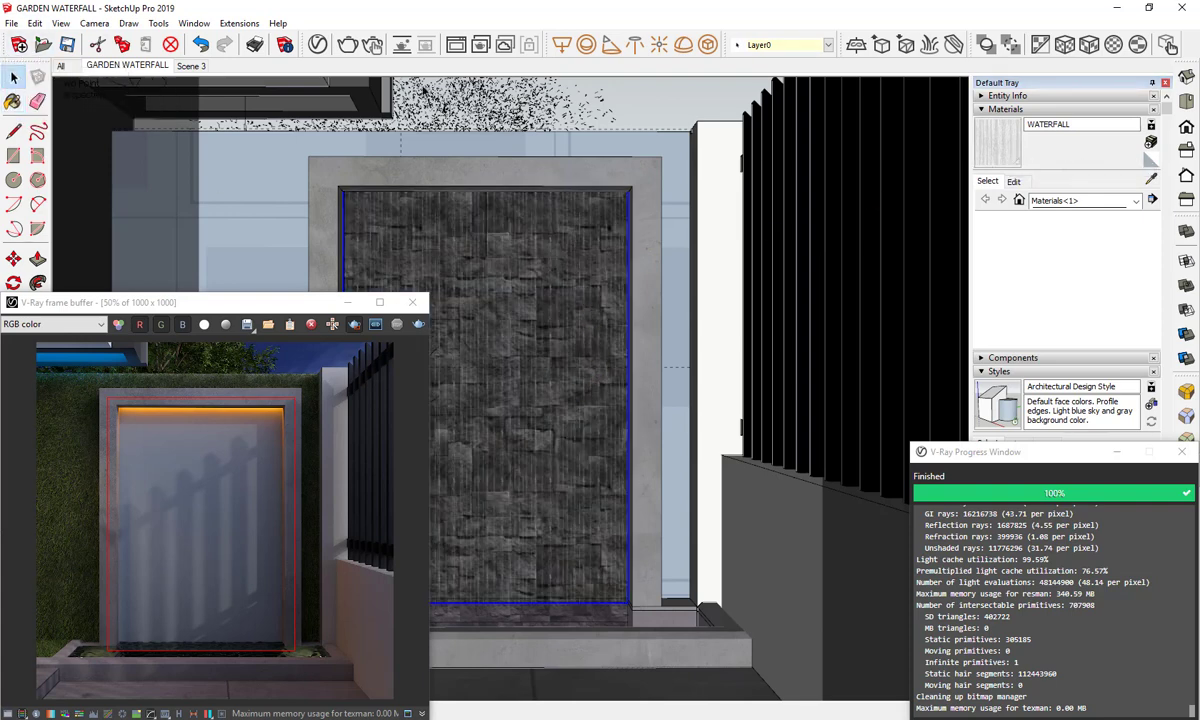
# Set the WATERFALL material's texture size to 1000 mm in the SketchUp material settings
pyautogui.click(1014, 181)
pyautogui.doubleClick(1010, 344)
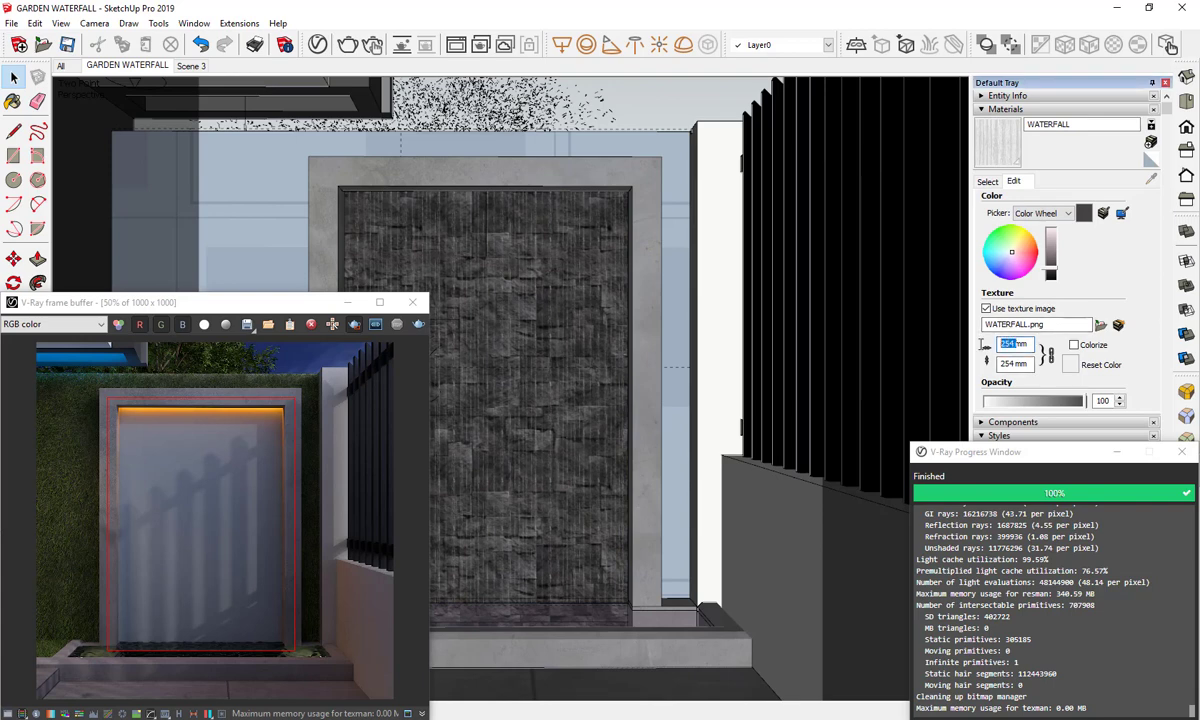
pyautogui.write('100')
pyautogui.press('Return')
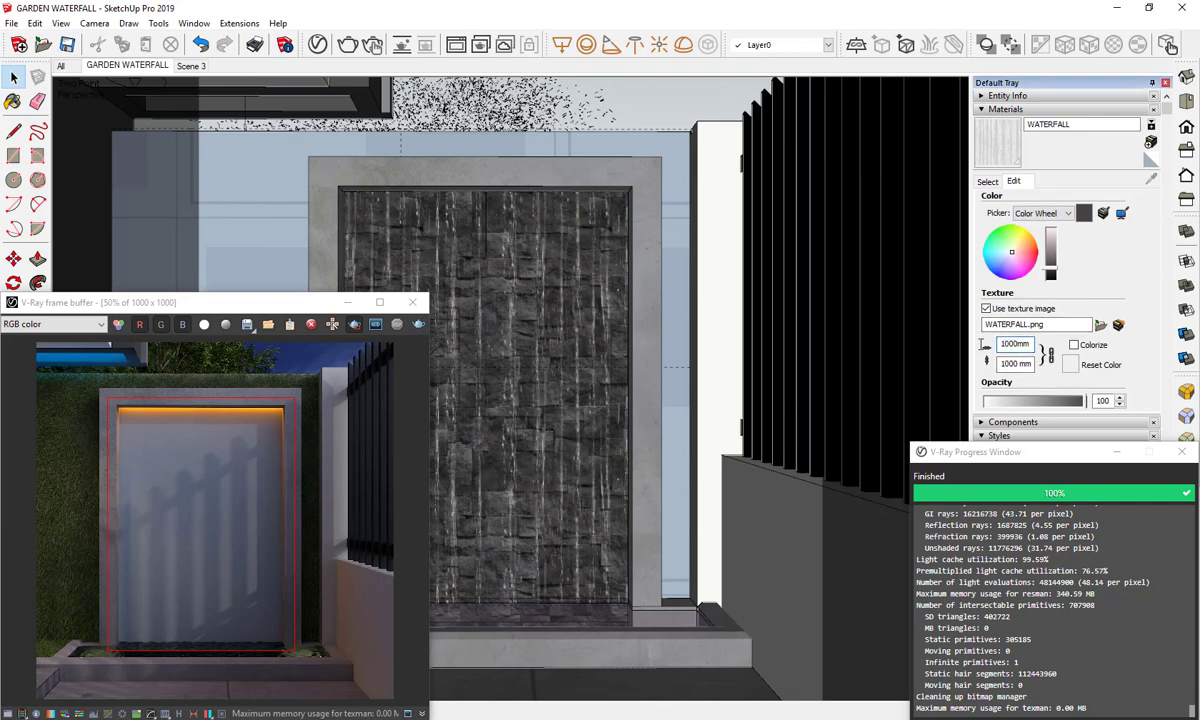
pyautogui.click(987, 181)
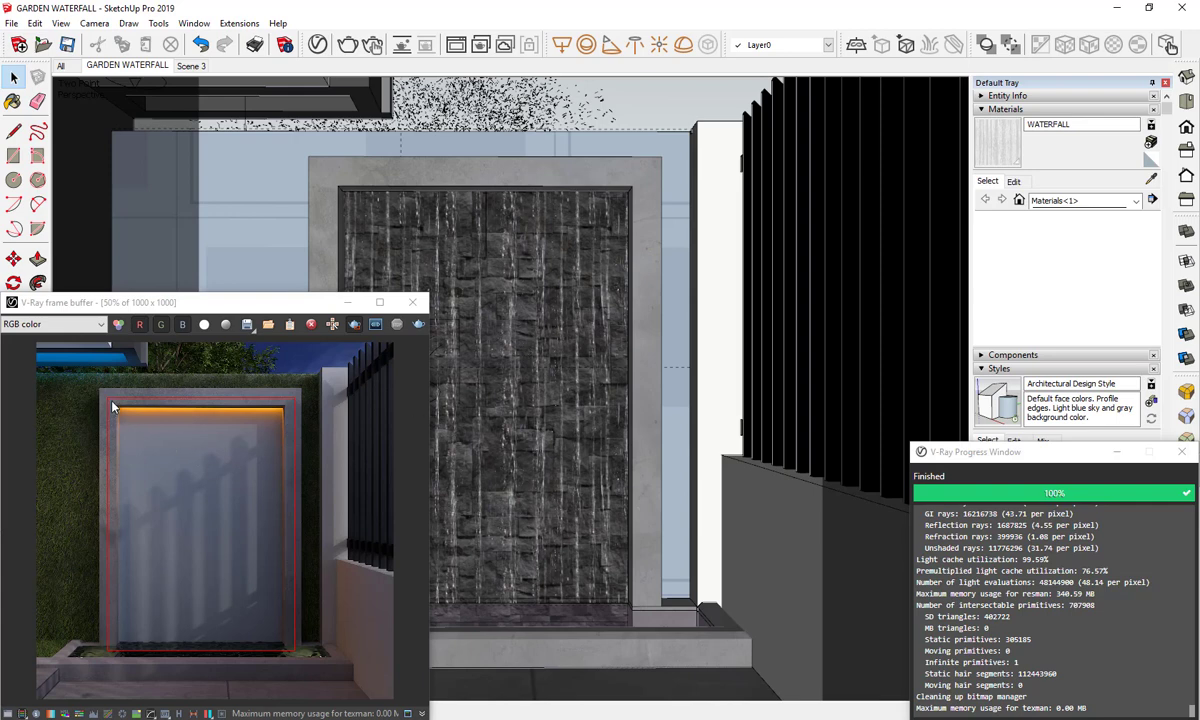
# Redraw the render region tightly around the waterfall opening and render it in the V-Ray frame buffer
pyautogui.moveTo(112, 405); pyautogui.dragTo(289, 591)
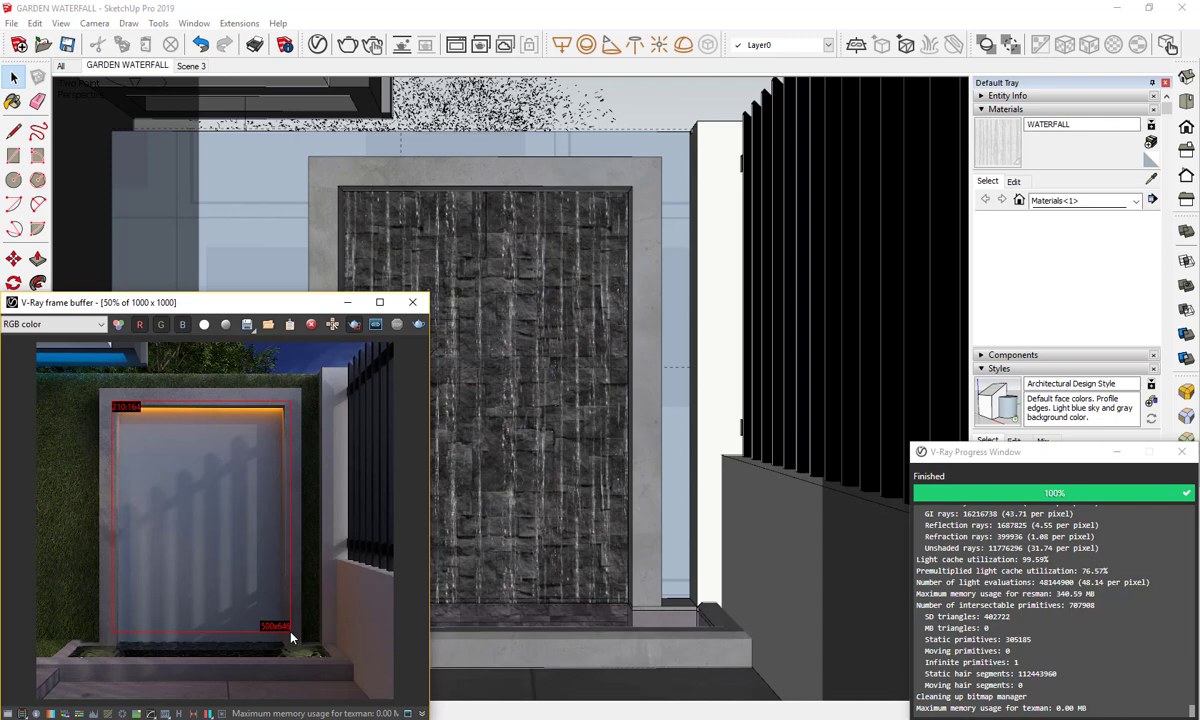
pyautogui.click(418, 333)
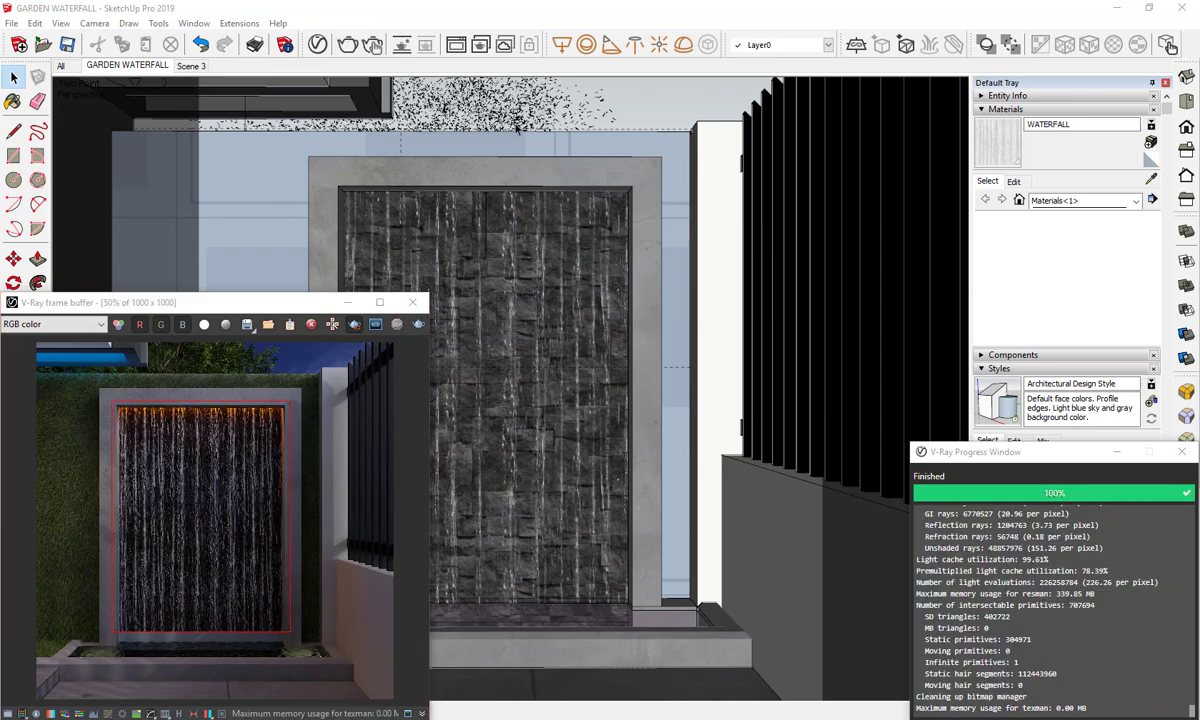
# Add a Mix (Value) texture to the WATERFALL material's opacity and brighten its Color Top toward white
pyautogui.click(318, 45)
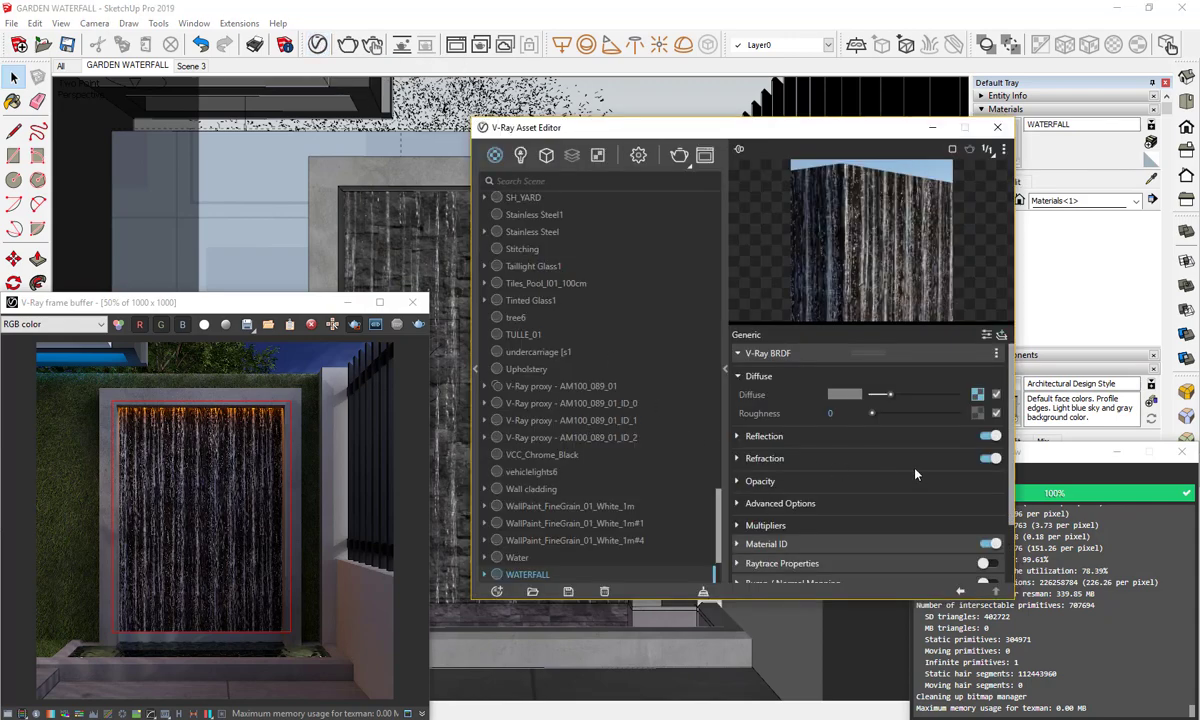
pyautogui.click(877, 485)
pyautogui.scroll(-2, 877, 485)
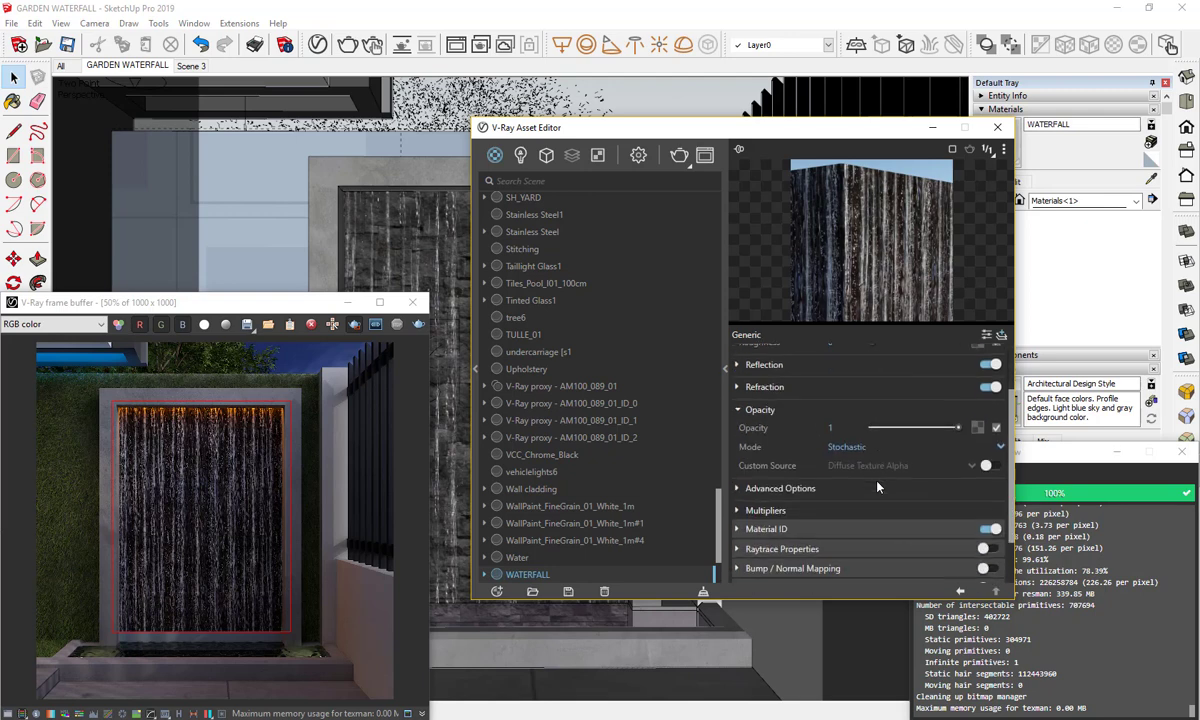
pyautogui.click(978, 428)
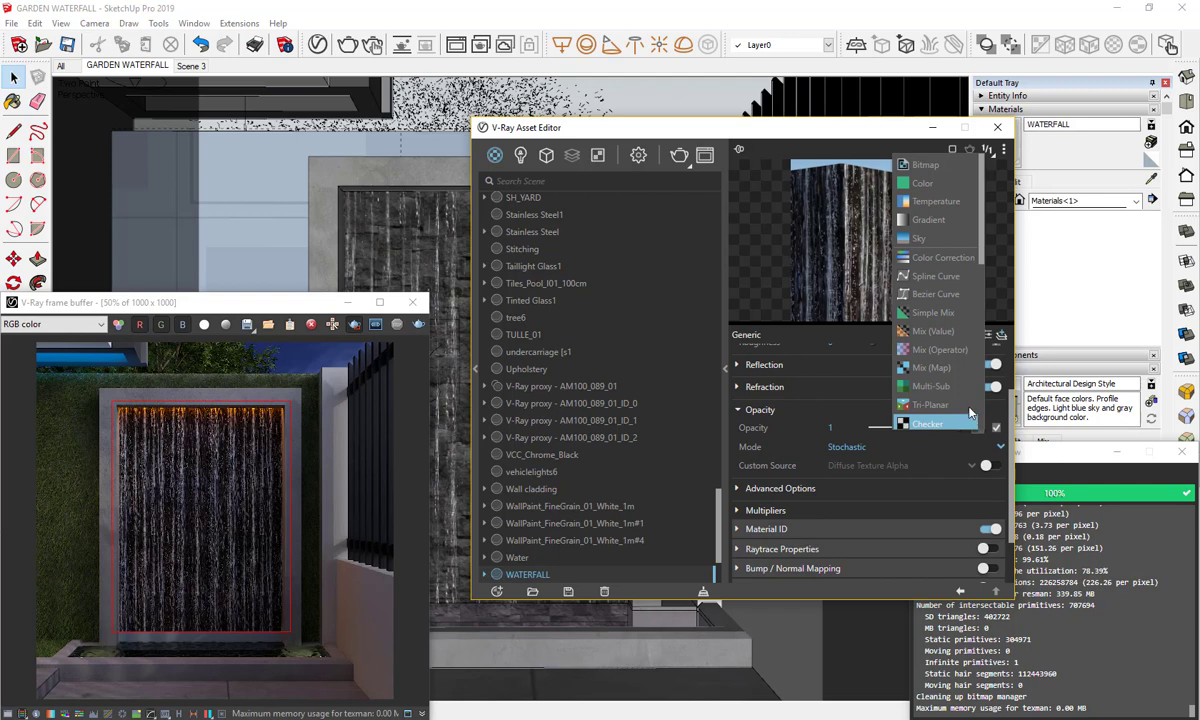
pyautogui.click(948, 331)
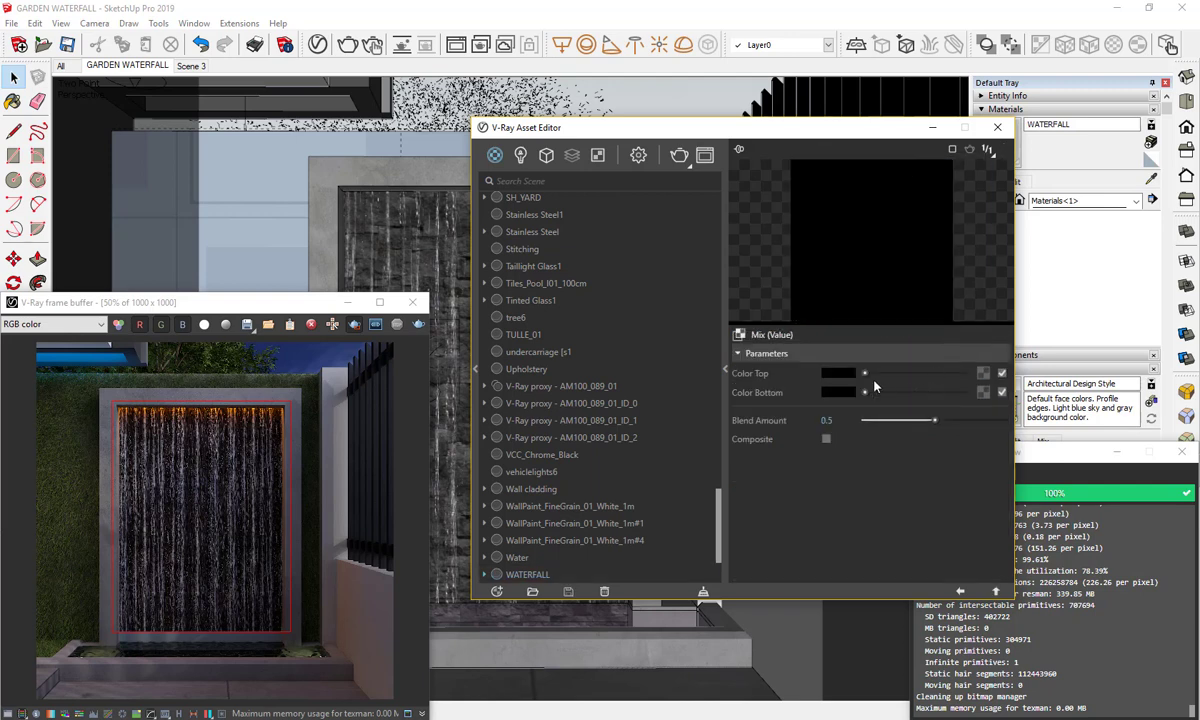
pyautogui.moveTo(865, 374); pyautogui.dragTo(963, 374)
pyautogui.click(960, 591)
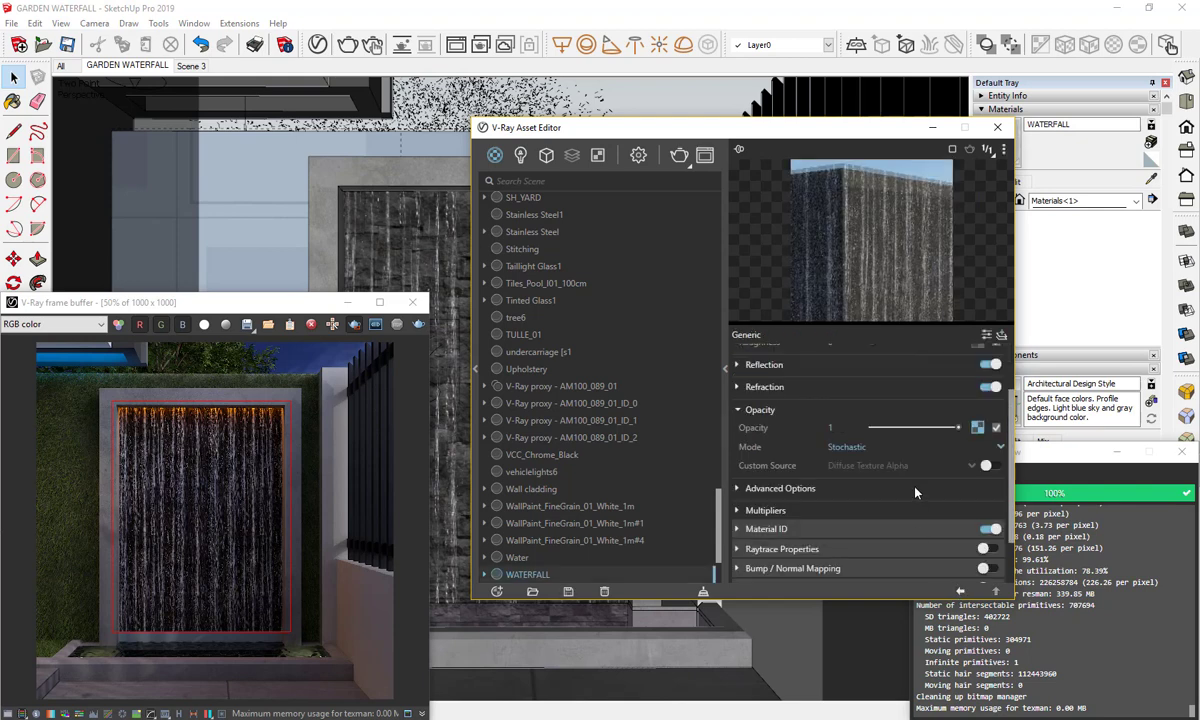
pyautogui.click(997, 127)
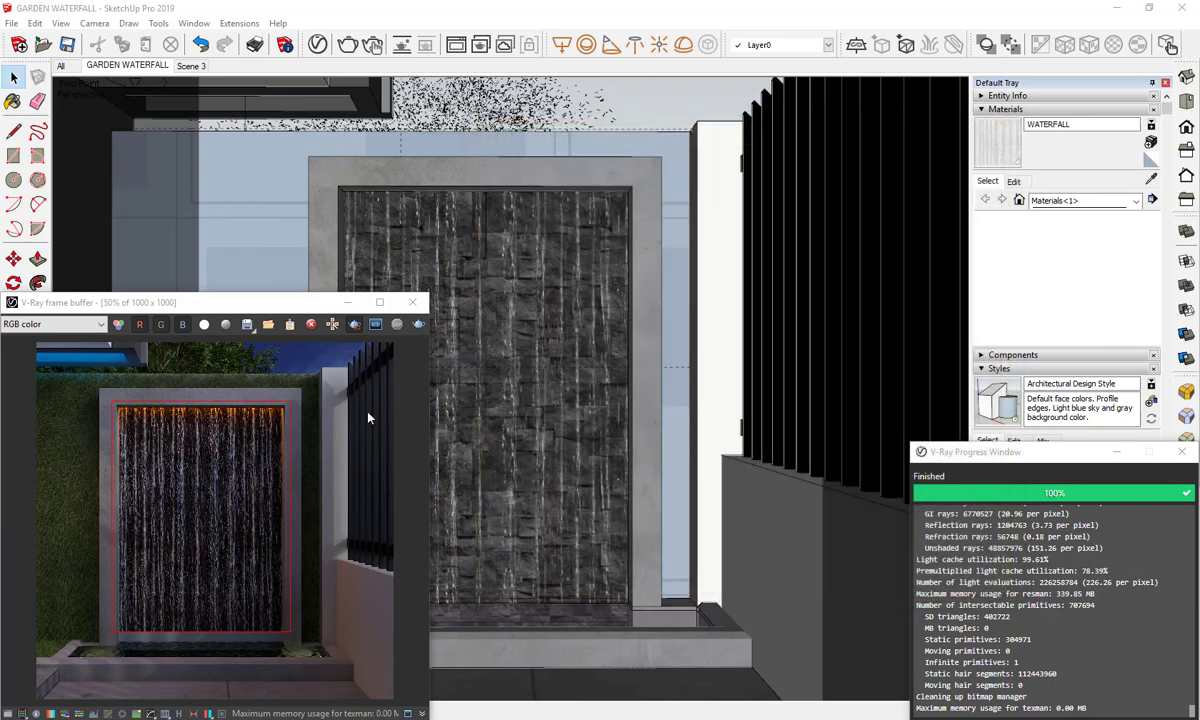
# Render the full view with region rendering turned off and show it in a maximized frame buffer at 100% zoom
pyautogui.click(375, 324)
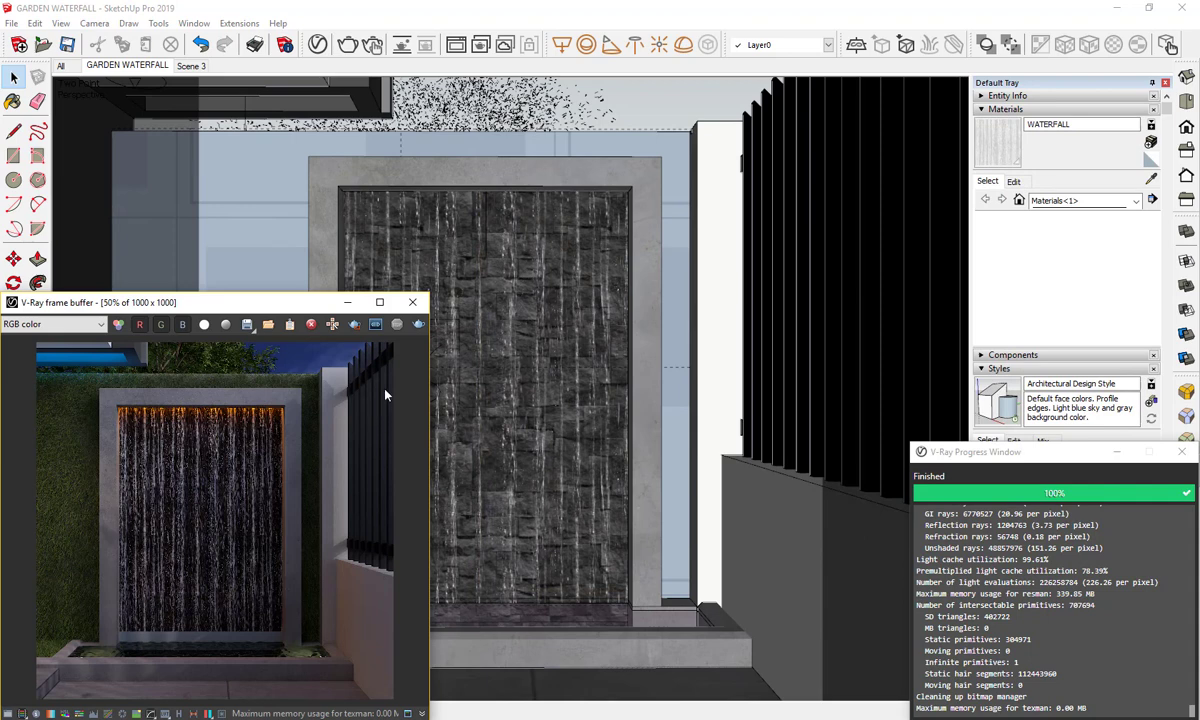
pyautogui.click(417, 326)
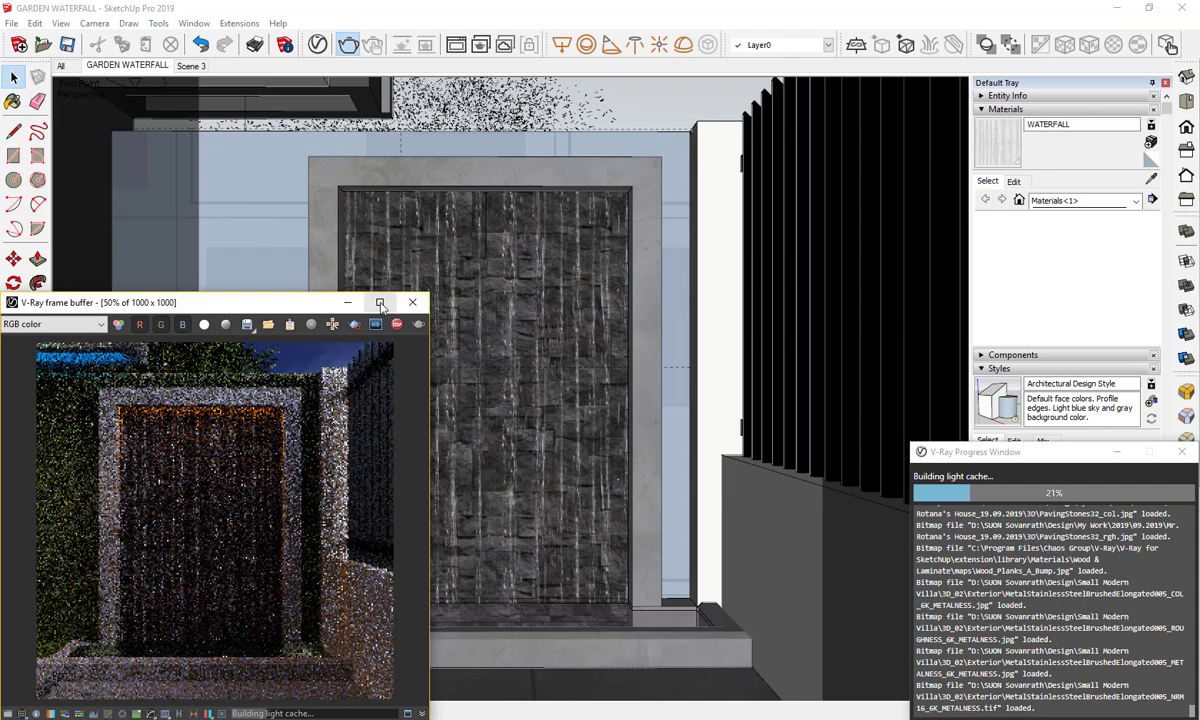
pyautogui.click(380, 303)
pyautogui.doubleClick(581, 337)
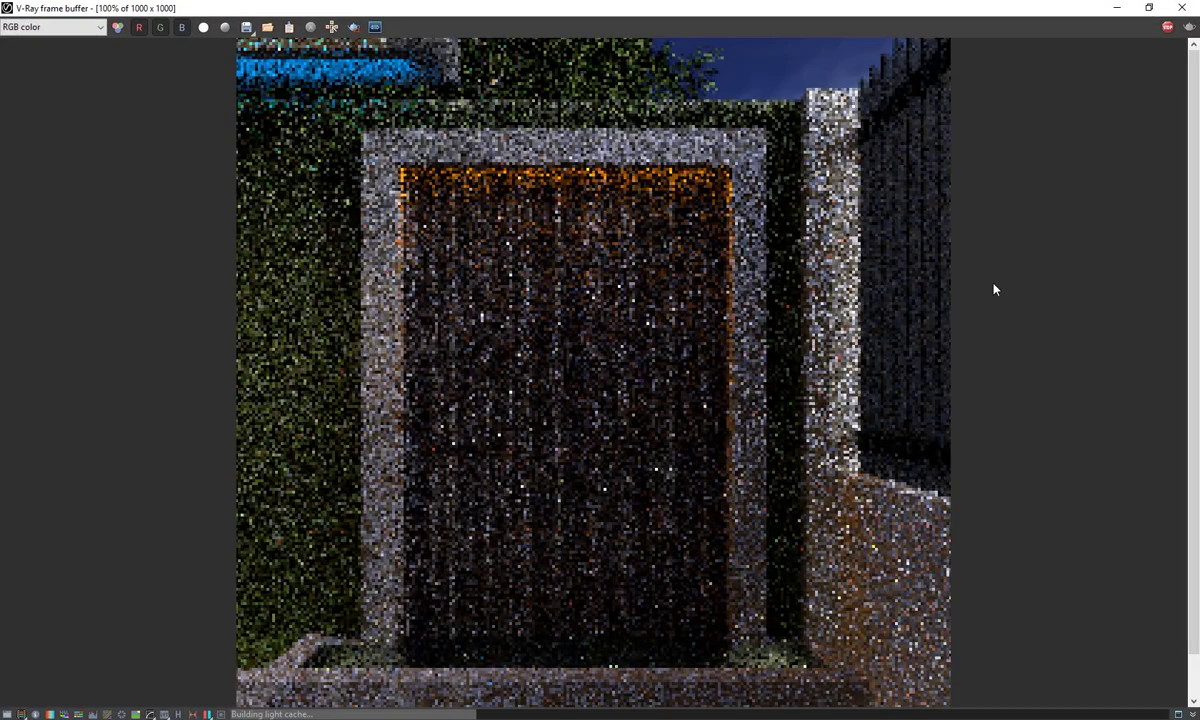